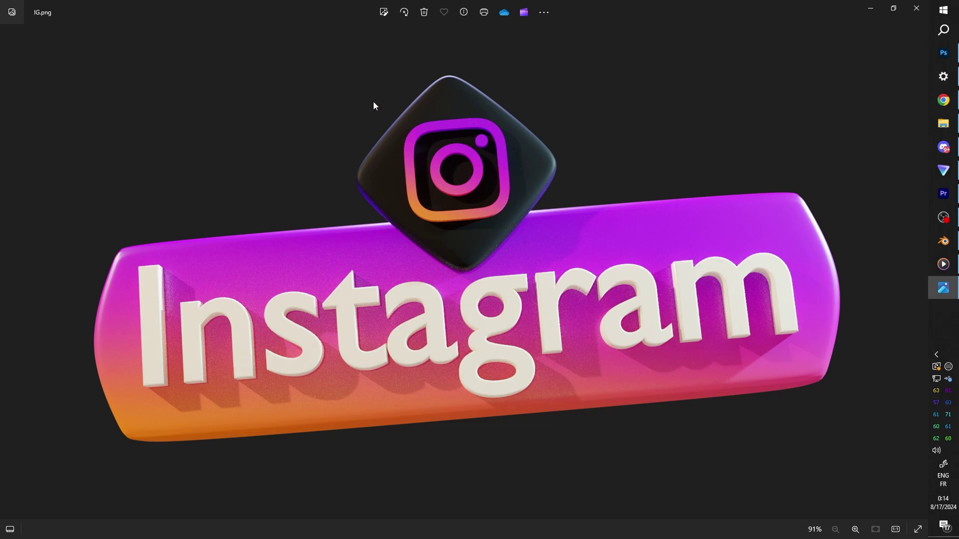
# Browse the intermission overlay renders, including the 24mm and tilted versions.
pyautogui.click(4, 339)
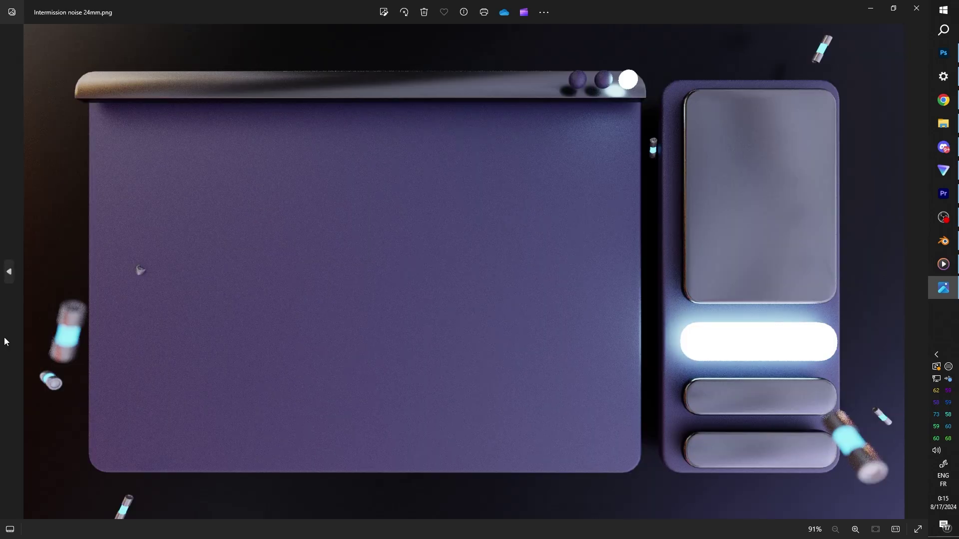
pyautogui.click(5, 339)
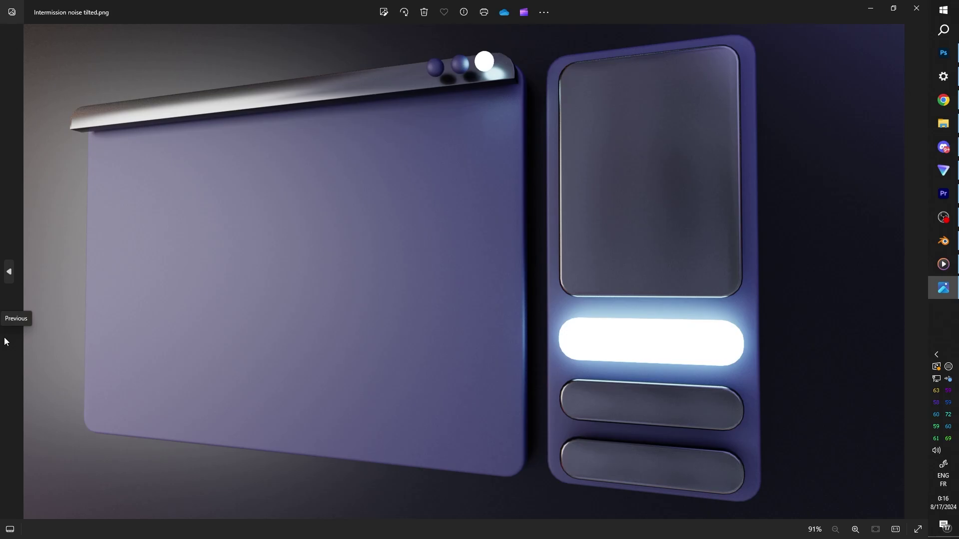
pyautogui.click(5, 341)
pyautogui.click(5, 342)
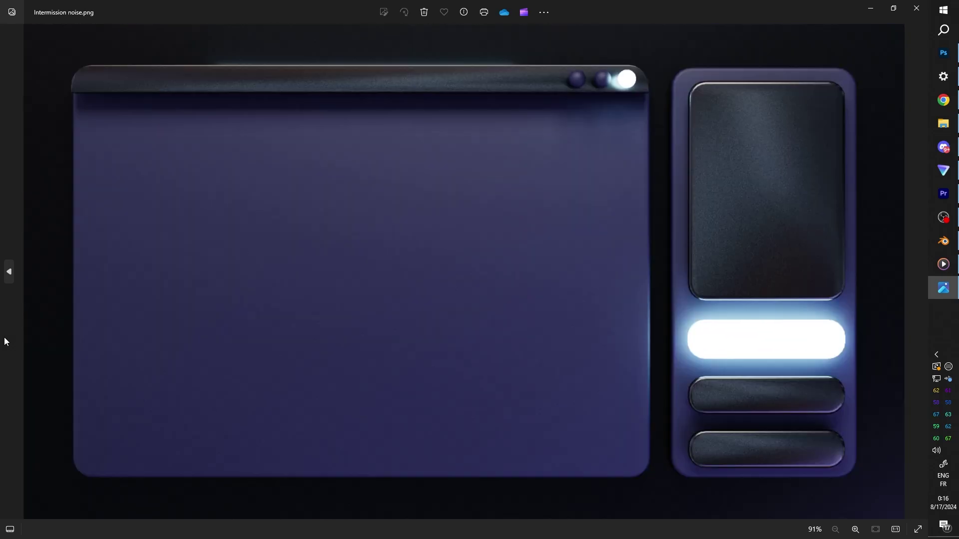
# Browse the black and white Facecam Pro product renders in the image viewer.
pyautogui.click(2, 176)
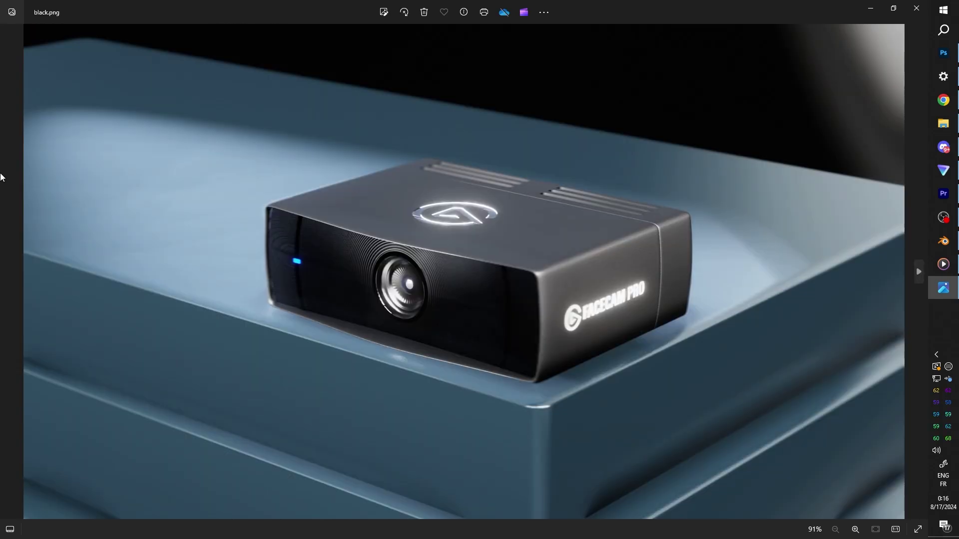
pyautogui.click(1, 177)
pyautogui.click(2, 176)
pyautogui.click(1, 176)
pyautogui.click(1, 176)
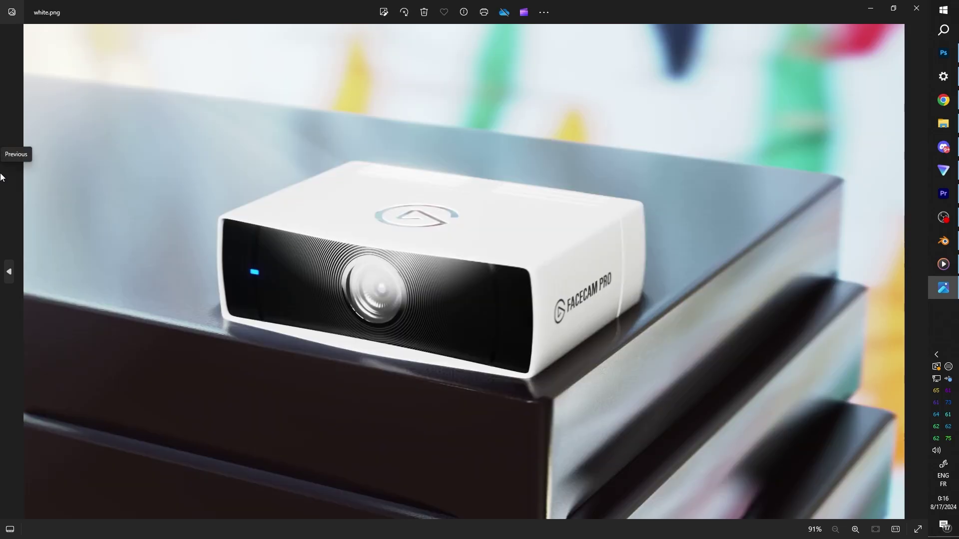
# Browse the 4K X capture card renders in their different colours and the purple desk setup renders.
pyautogui.click(2, 278)
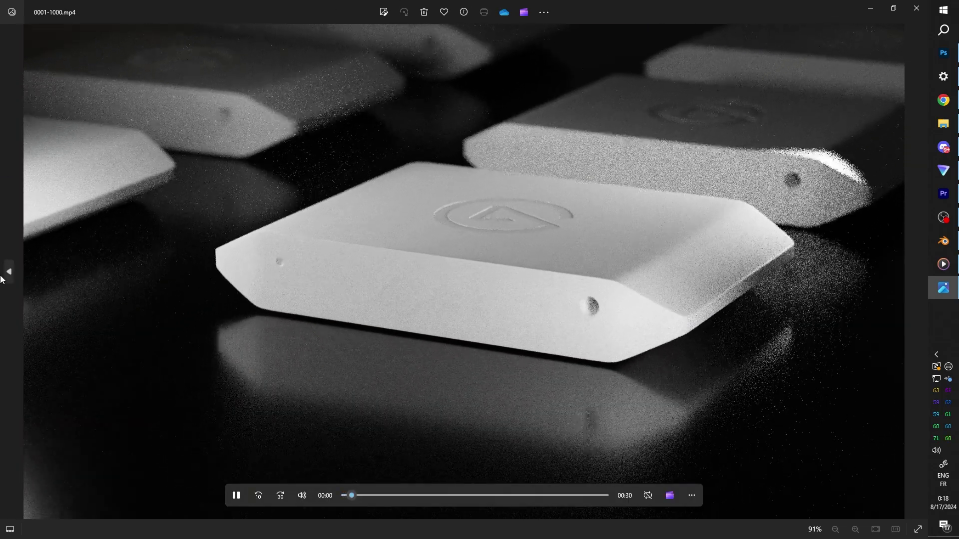
pyautogui.click(2, 279)
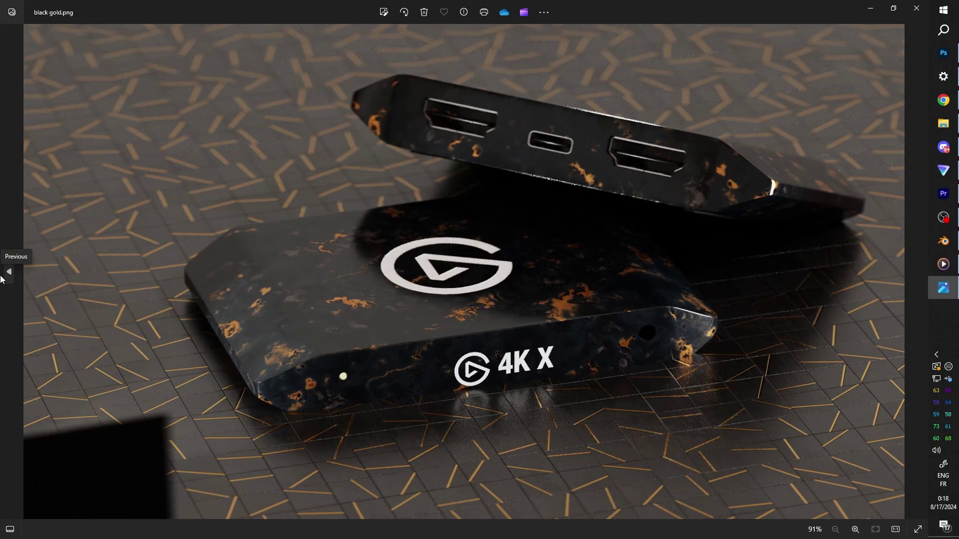
pyautogui.click(2, 279)
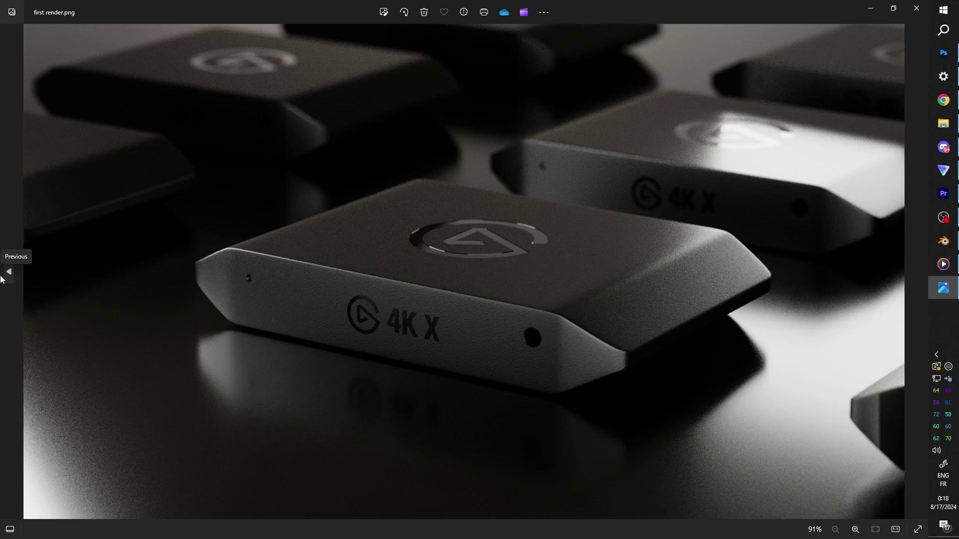
pyautogui.click(2, 279)
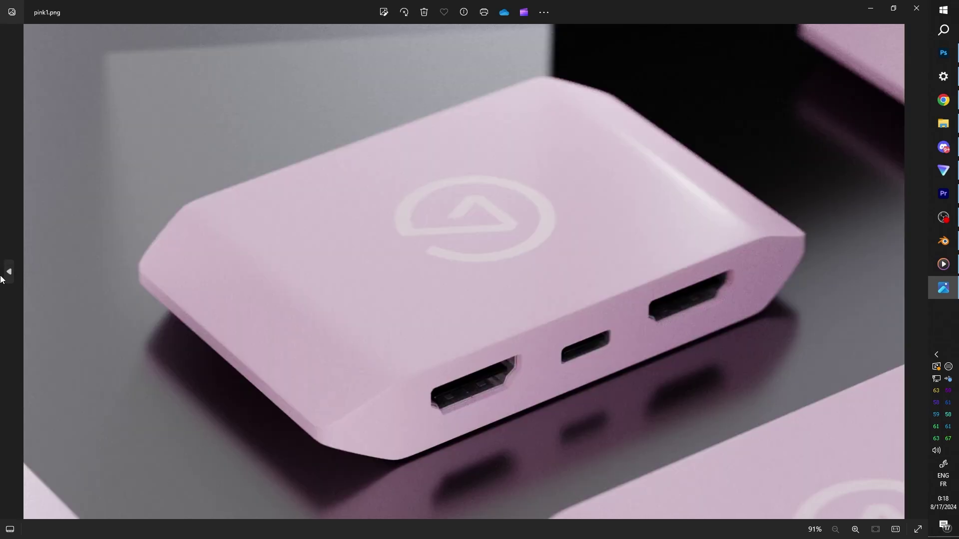
pyautogui.click(2, 279)
pyautogui.click(2, 279)
pyautogui.click(2, 279)
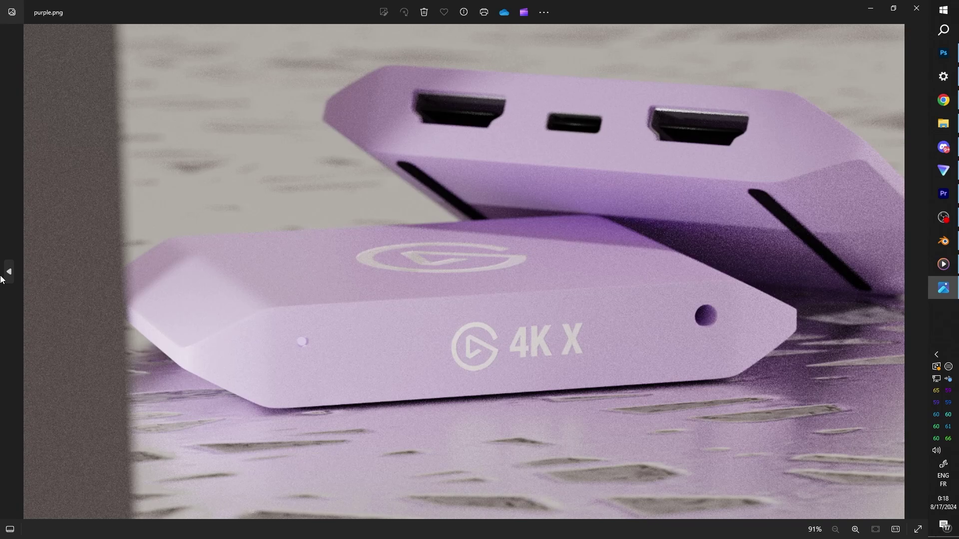
pyautogui.click(2, 279)
pyautogui.click(2, 279)
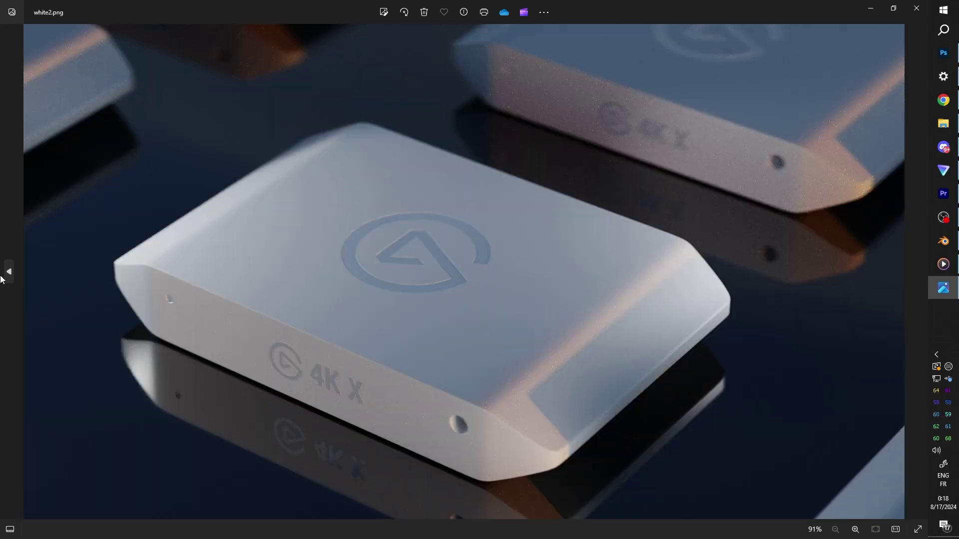
pyautogui.click(2, 279)
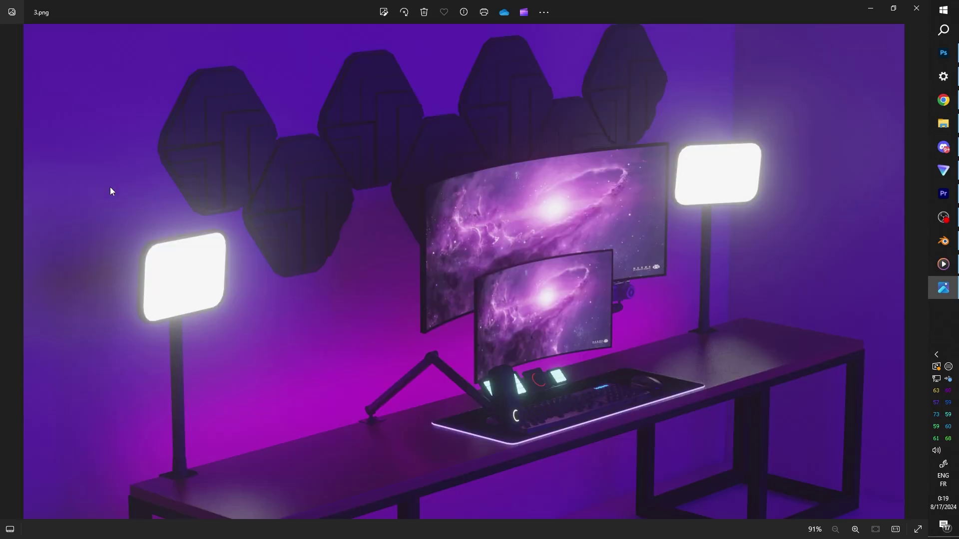
pyautogui.press('Left')
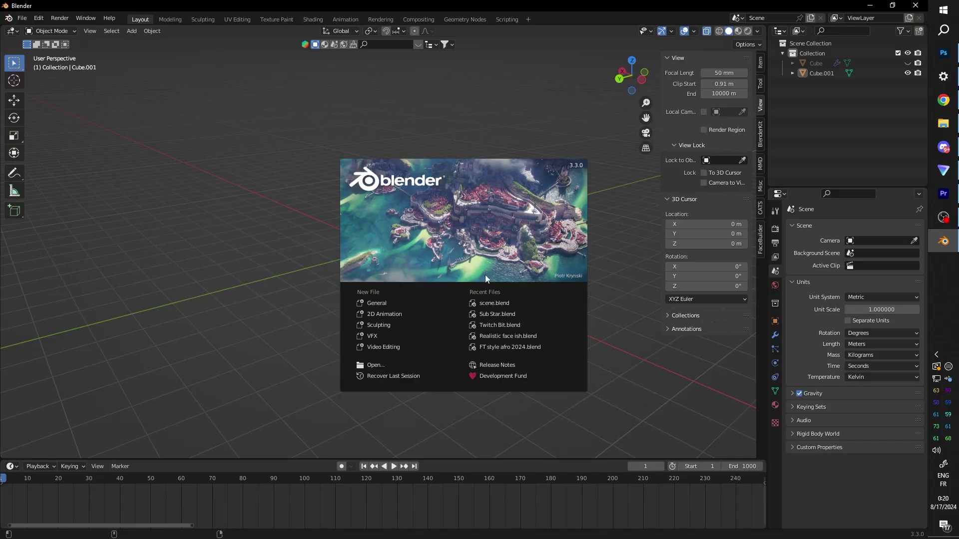
# Switch to Blender and open the recent project scene.blend.
pyautogui.click(482, 303)
pyautogui.moveTo(432, 272); pyautogui.dragTo(363, 446)
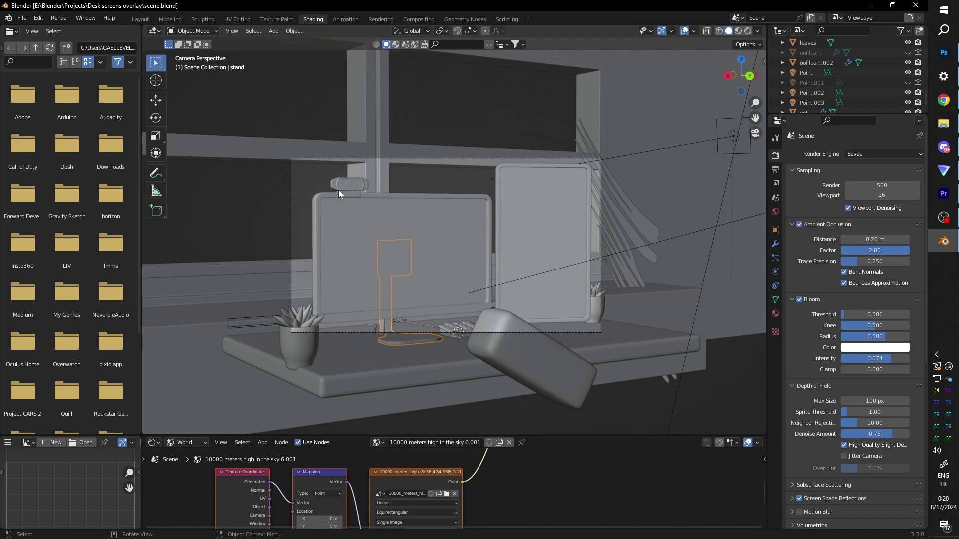
# Examine the modelled desk with its two screens, stand and plants from several angles.
pyautogui.moveTo(424, 227); pyautogui.dragTo(230, 228, button='middle')
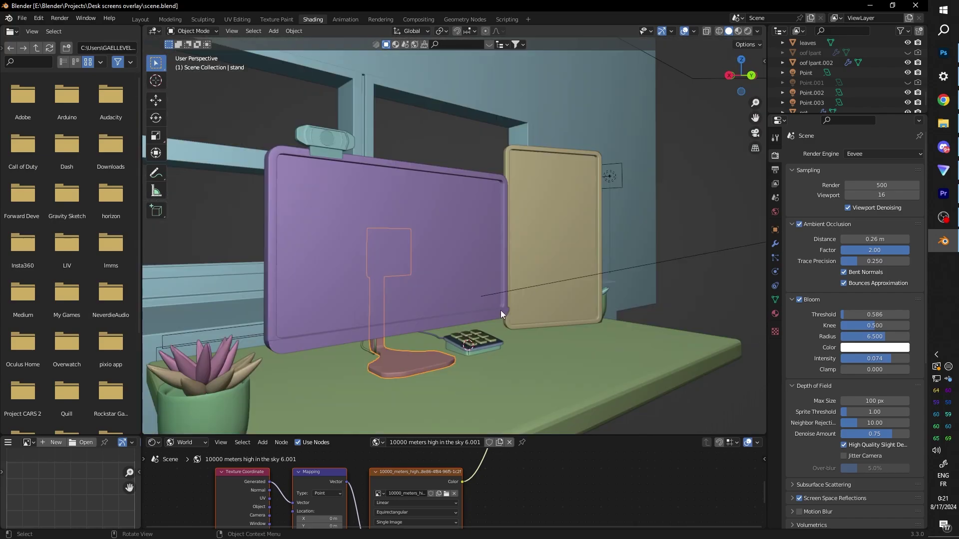
pyautogui.moveTo(500, 311); pyautogui.dragTo(468, 310, button='middle')
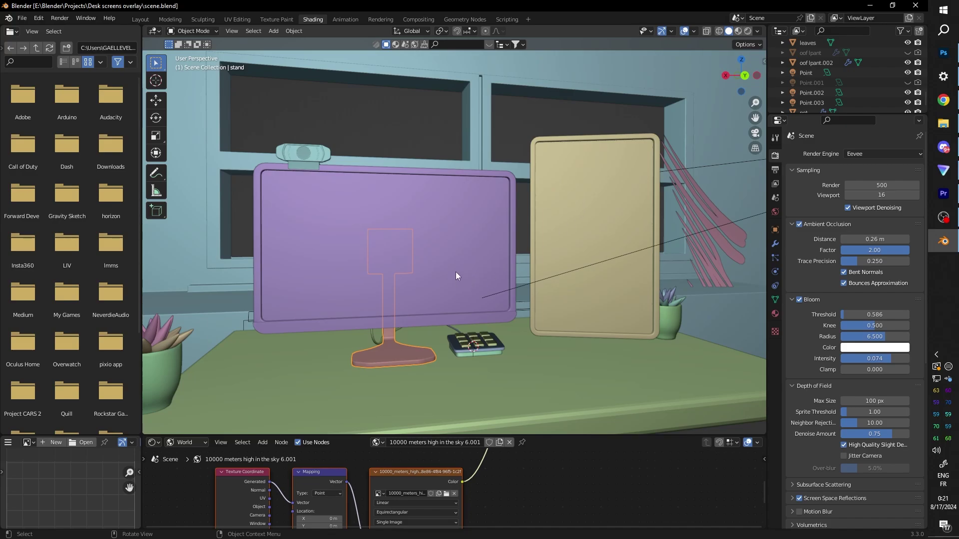
pyautogui.moveTo(523, 191); pyautogui.dragTo(594, 169, button='middle')
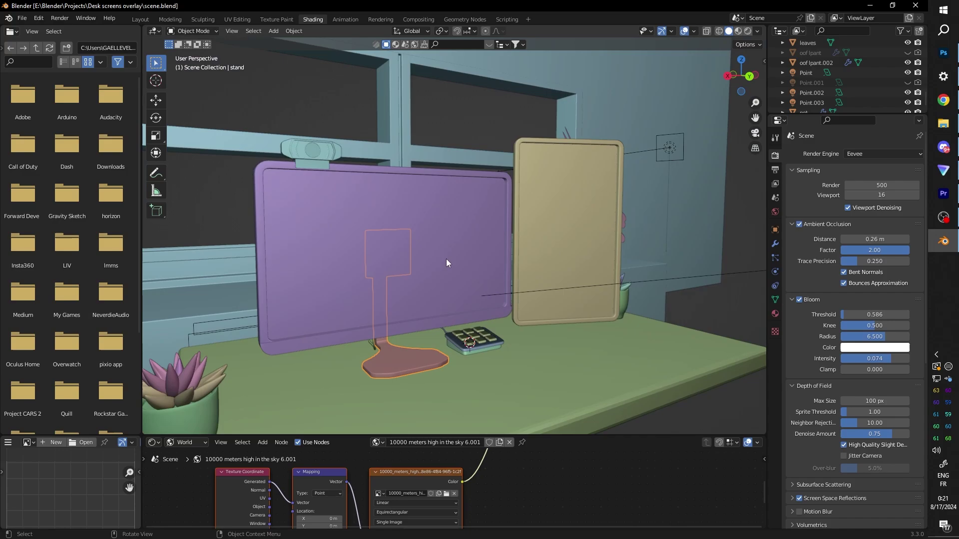
pyautogui.scroll(-3, 452, 257)
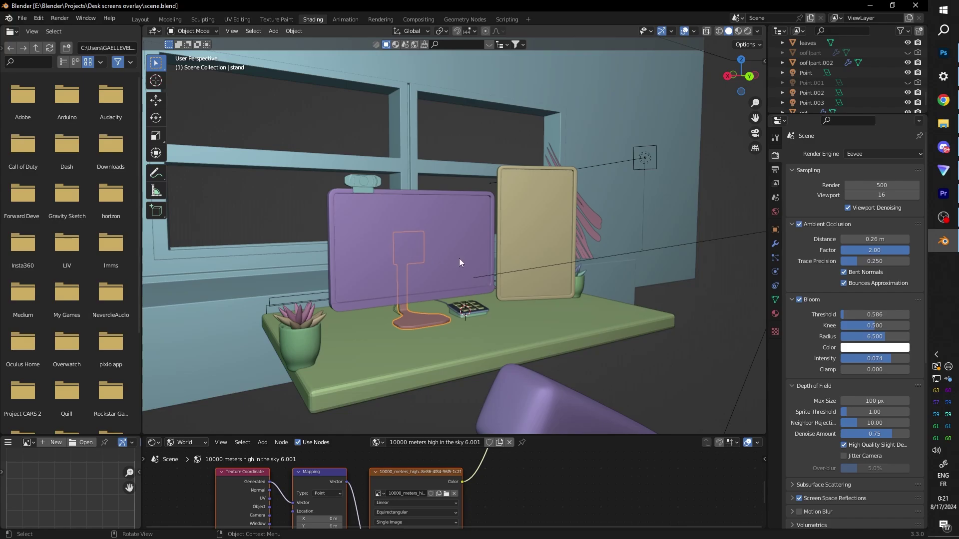
pyautogui.moveTo(460, 259); pyautogui.dragTo(475, 281, button='middle')
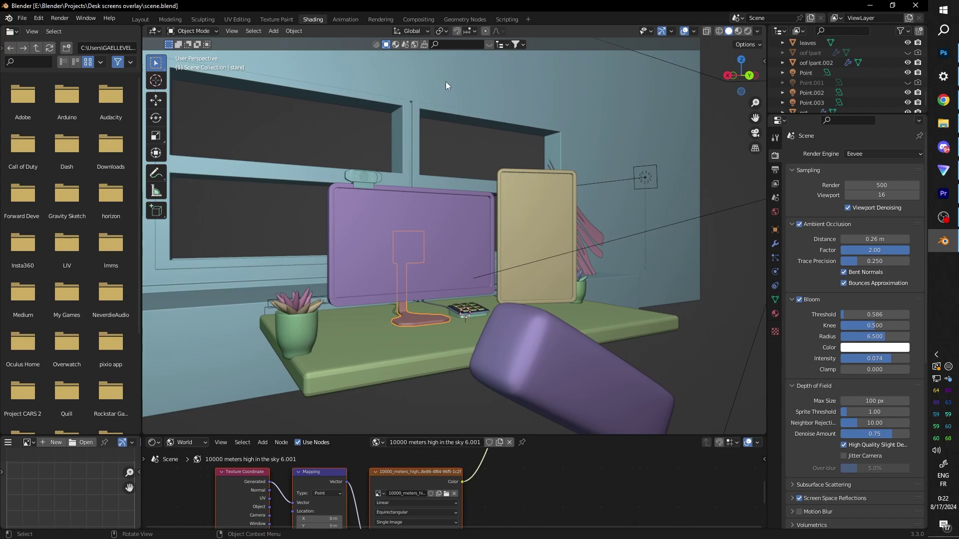
# Return to the camera's framing, show the scene in rendered shading and select the webcam above the wide monitor.
pyautogui.press('KP_0')
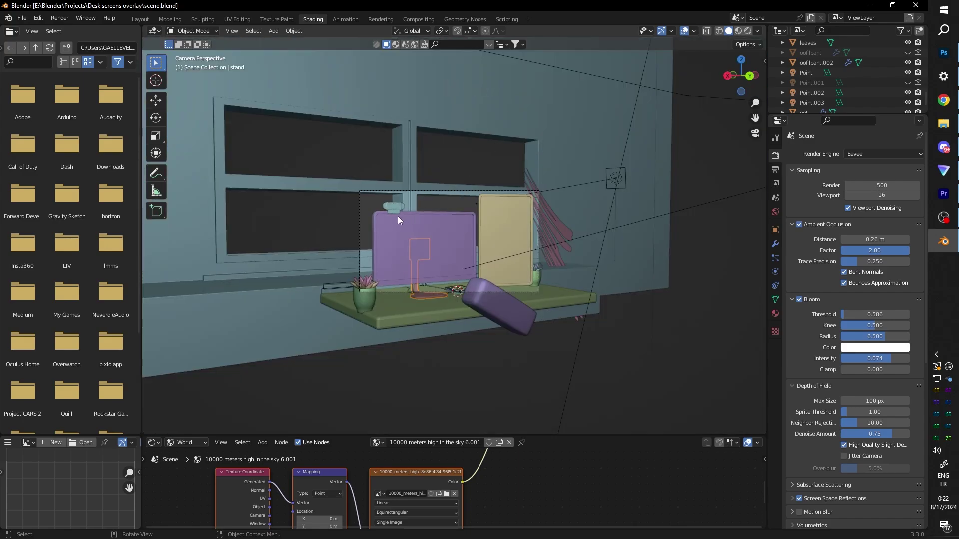
pyautogui.scroll(5, 398, 215)
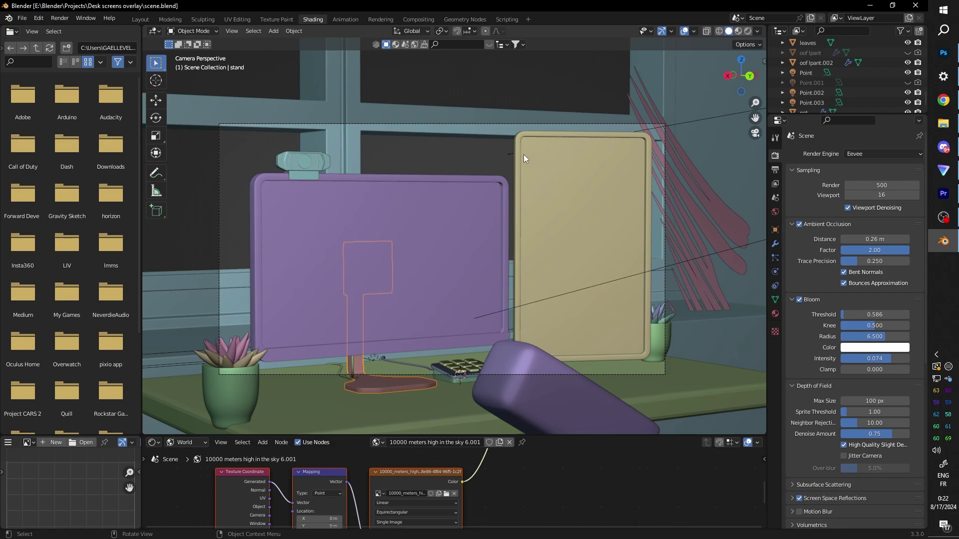
pyautogui.scroll(-4, 523, 154)
pyautogui.scroll(4, 499, 184)
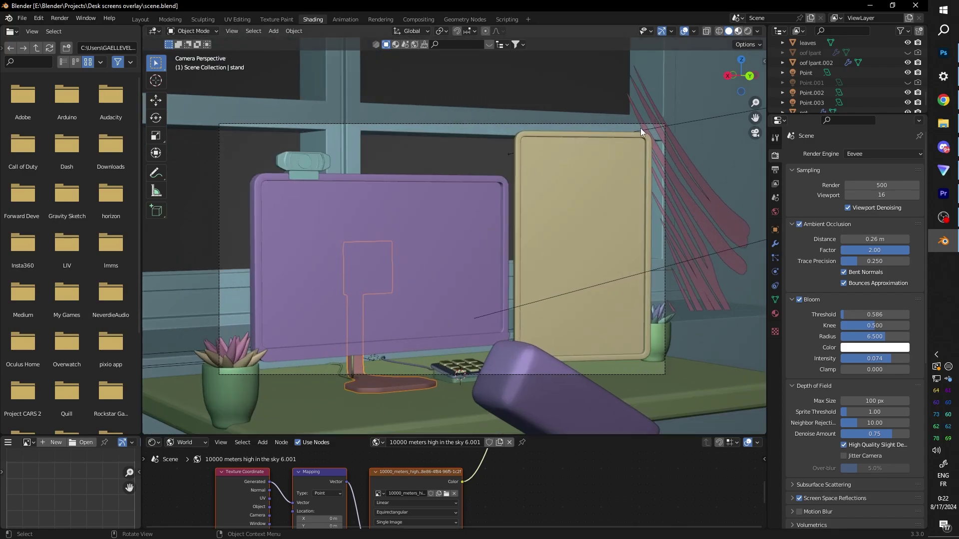
pyautogui.press('z')
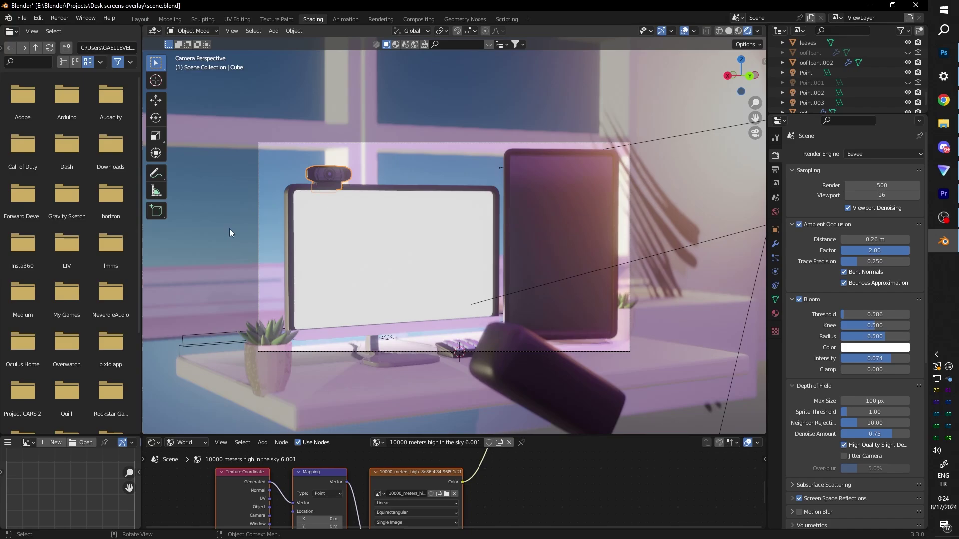
pyautogui.click(333, 169)
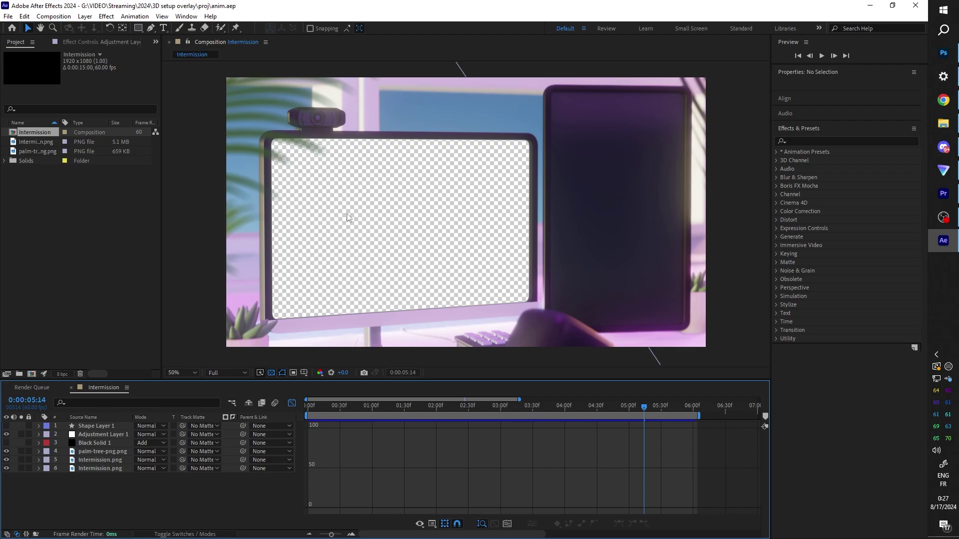
# In After Effects, reveal the mask on the lower Intermission.png layer, compare it with the layer hidden and shown, and preview the composition.
pyautogui.click(94, 460)
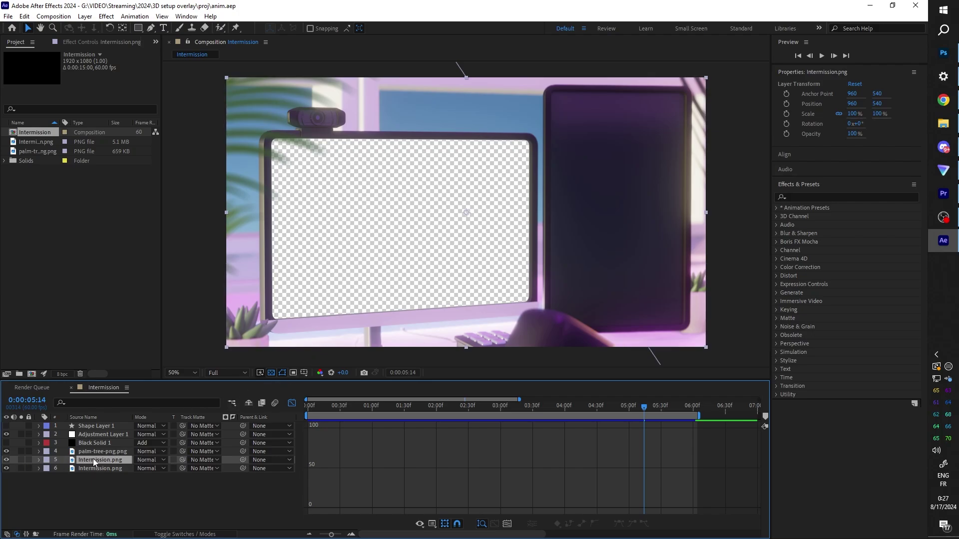
pyautogui.click(98, 469)
pyautogui.press('m')
pyautogui.press('m')
pyautogui.moveTo(211, 477); pyautogui.dragTo(365, 68)
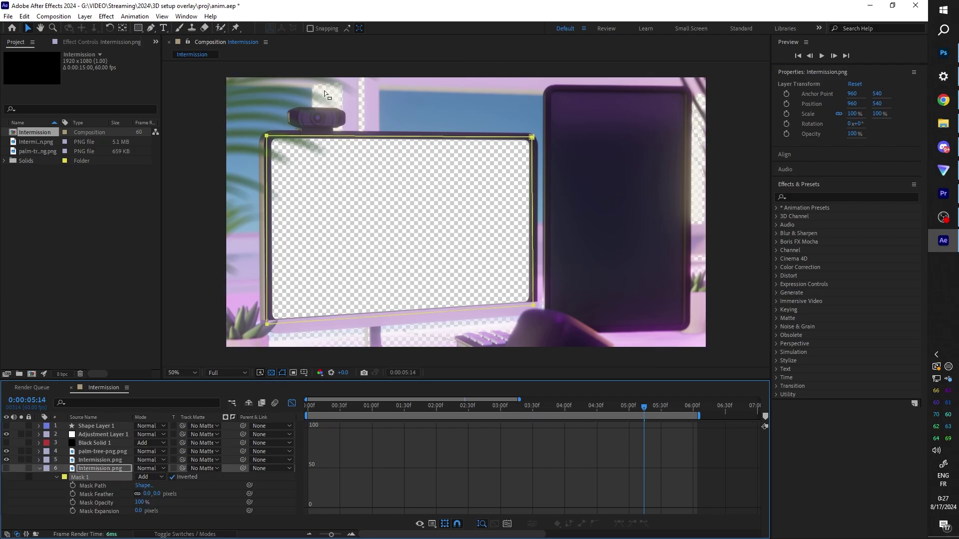
pyautogui.click(5, 468)
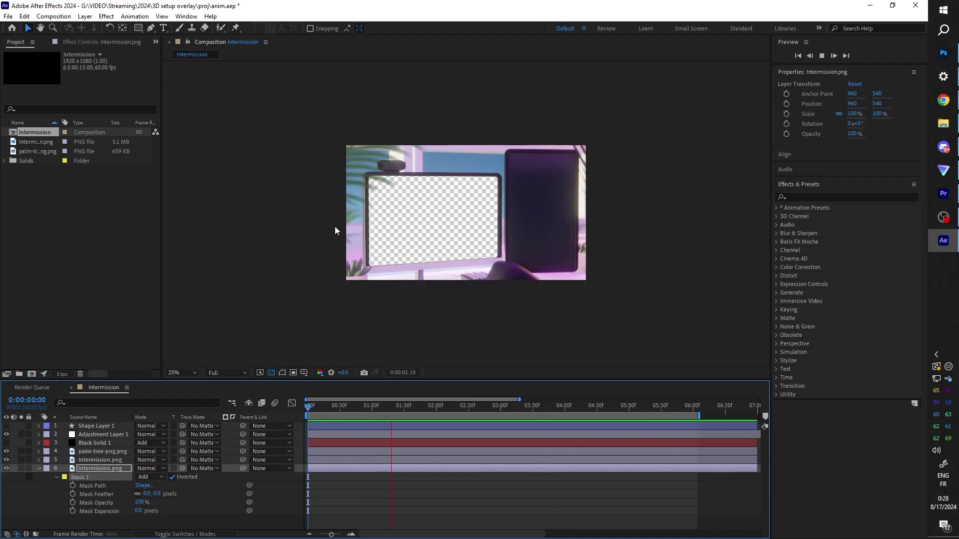
pyautogui.press('.')
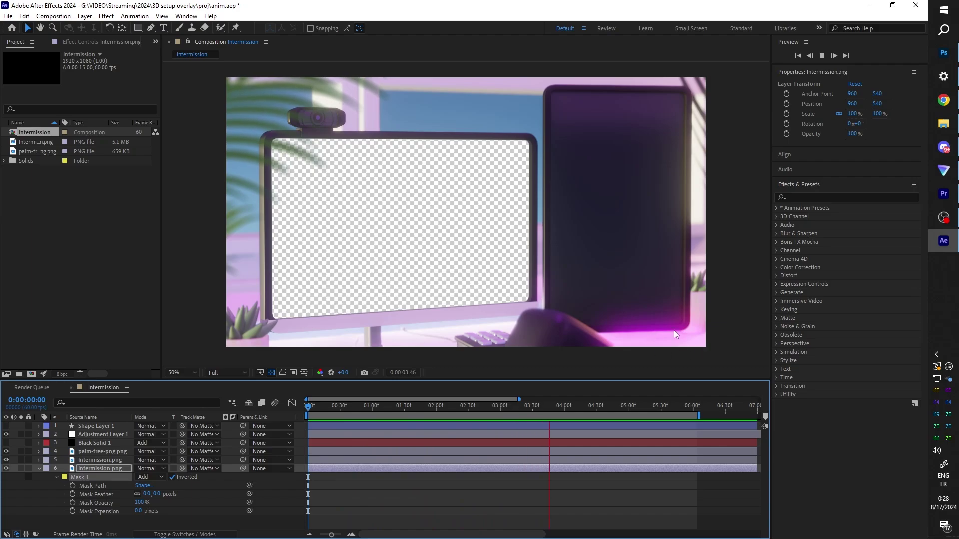
# Reveal Adjustment Layer 1's mask path keyframes, scrub through them and preview the moving light from the start.
pyautogui.click(94, 434)
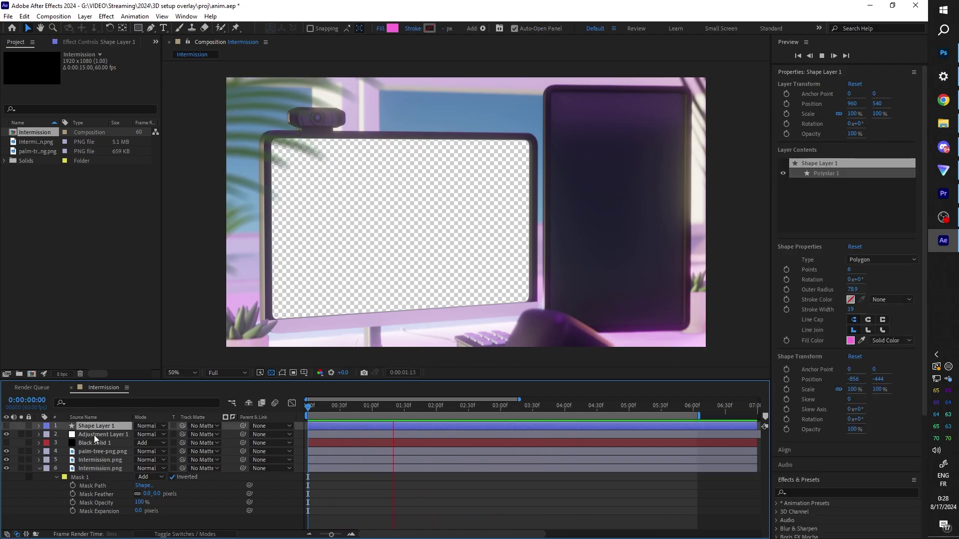
pyautogui.press('u')
pyautogui.press(',')
pyautogui.moveTo(416, 415); pyautogui.dragTo(624, 407)
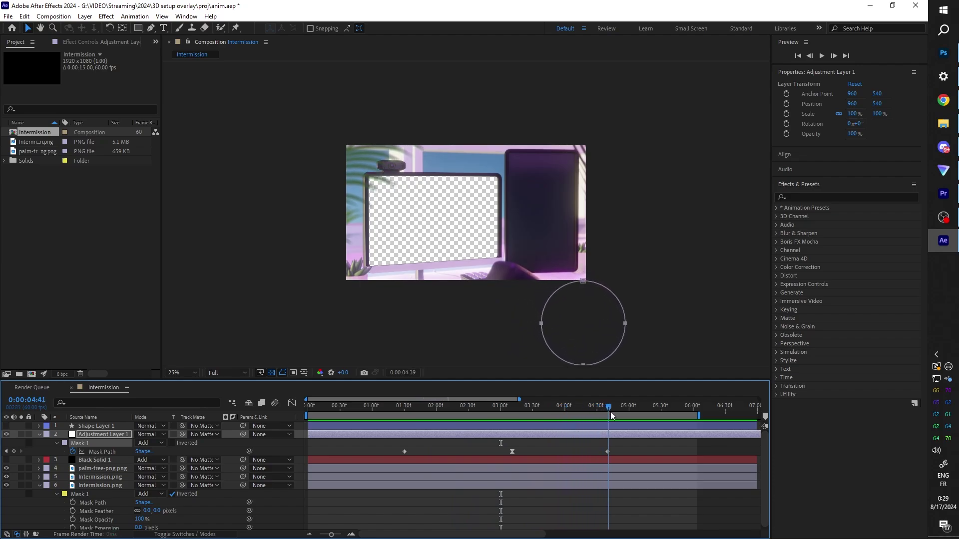
pyautogui.moveTo(315, 406); pyautogui.dragTo(305, 407)
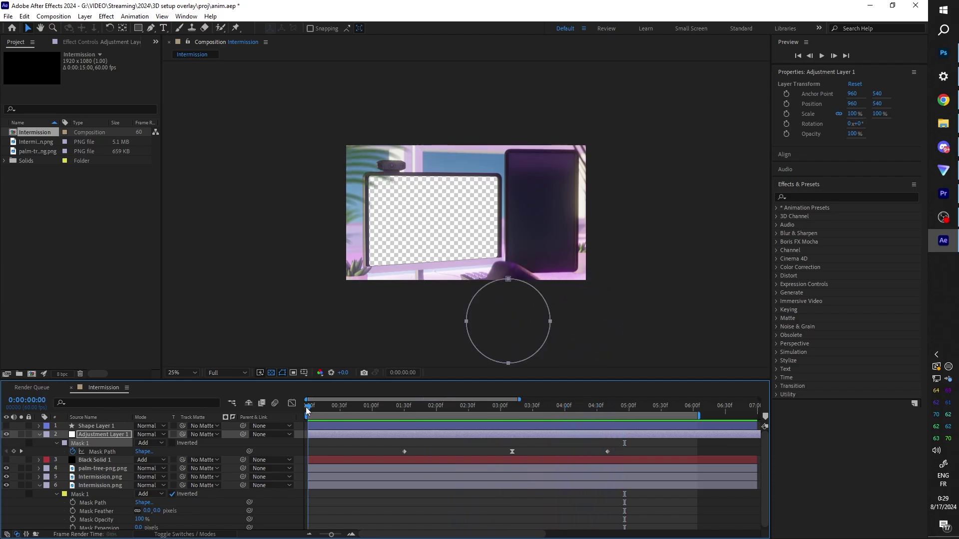
pyautogui.press('space')
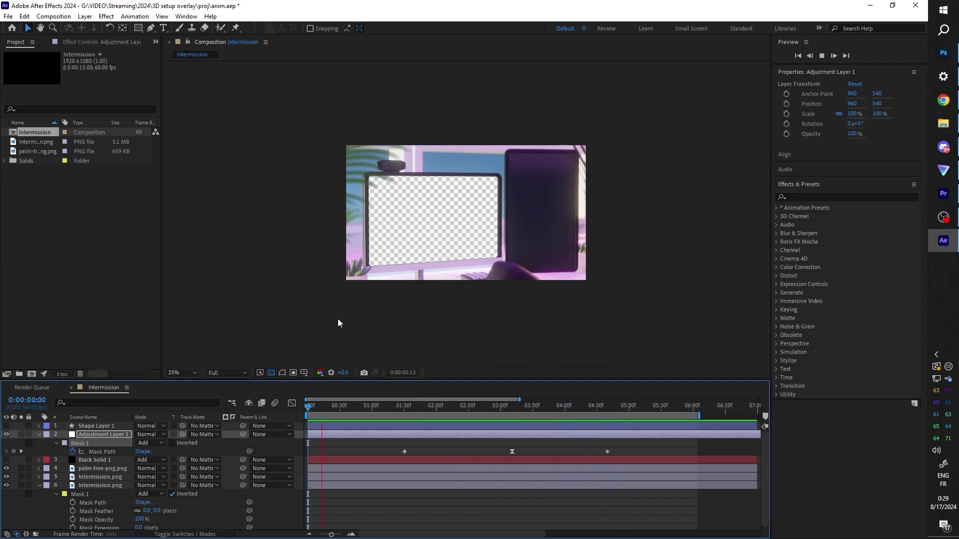
pyautogui.press('.')
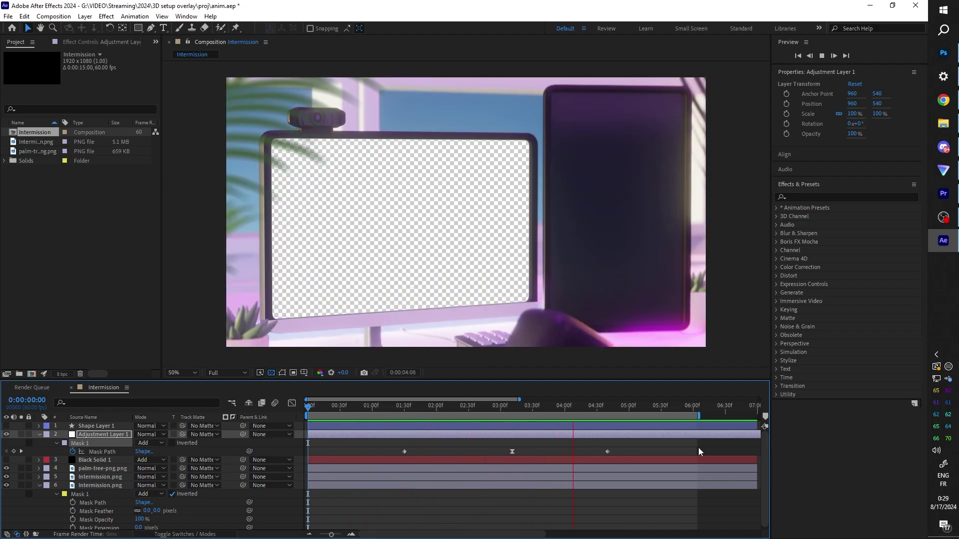
# Reveal the keyframed puppet pins on the palm-tree-png.png layer.
pyautogui.click(90, 468)
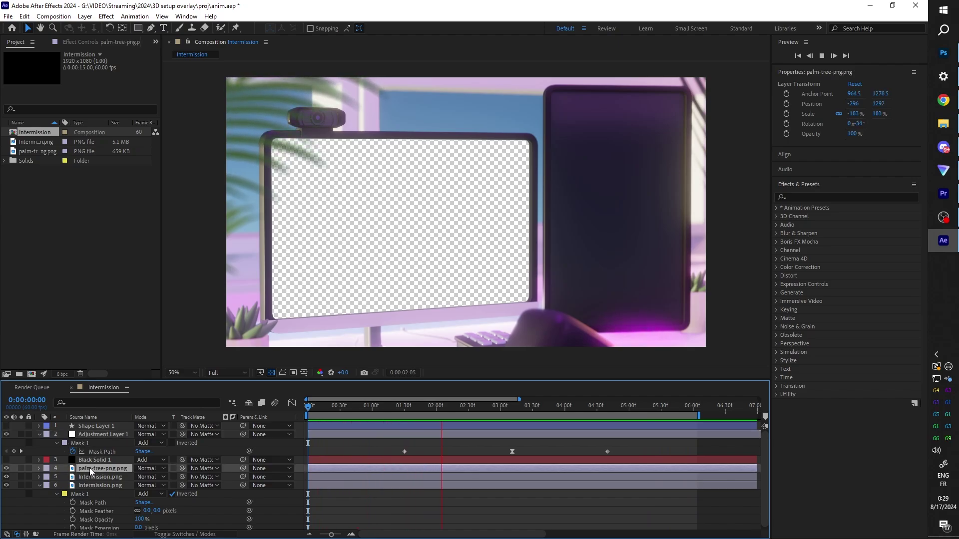
pyautogui.press('u')
pyautogui.scroll(-1, 446, 496)
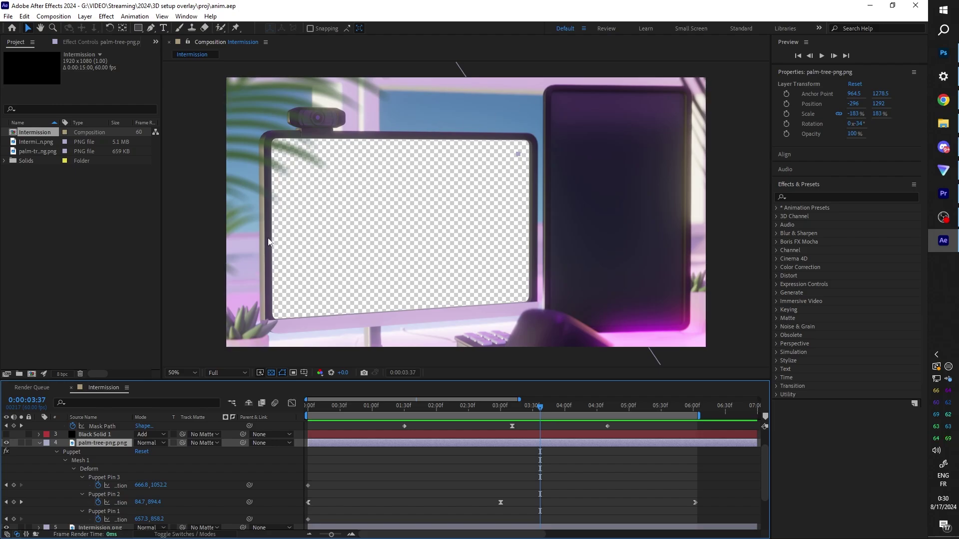
# Open the palm-tree-png.png layer on its own, examine the whole potted plant image and return to the Intermission composition.
pyautogui.doubleClick(95, 444)
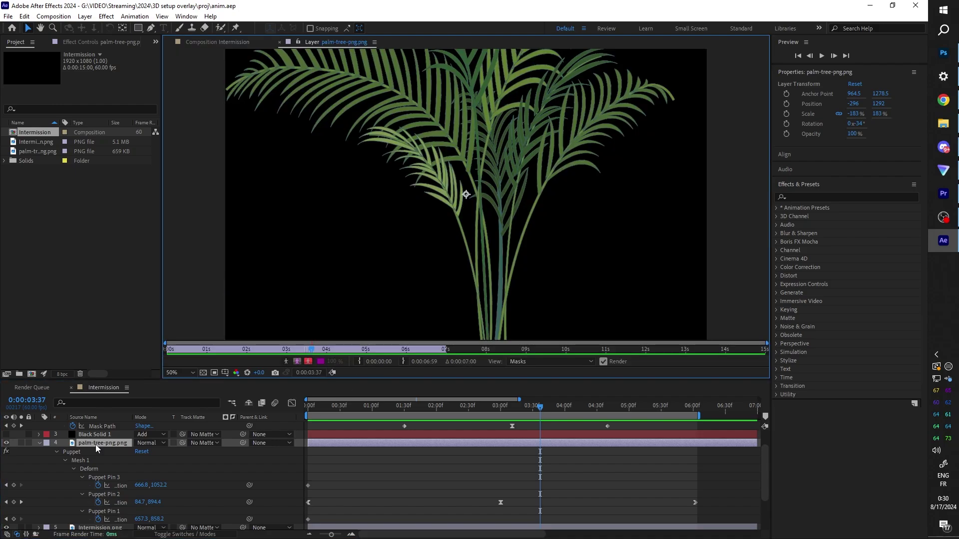
pyautogui.scroll(-2, 459, 183)
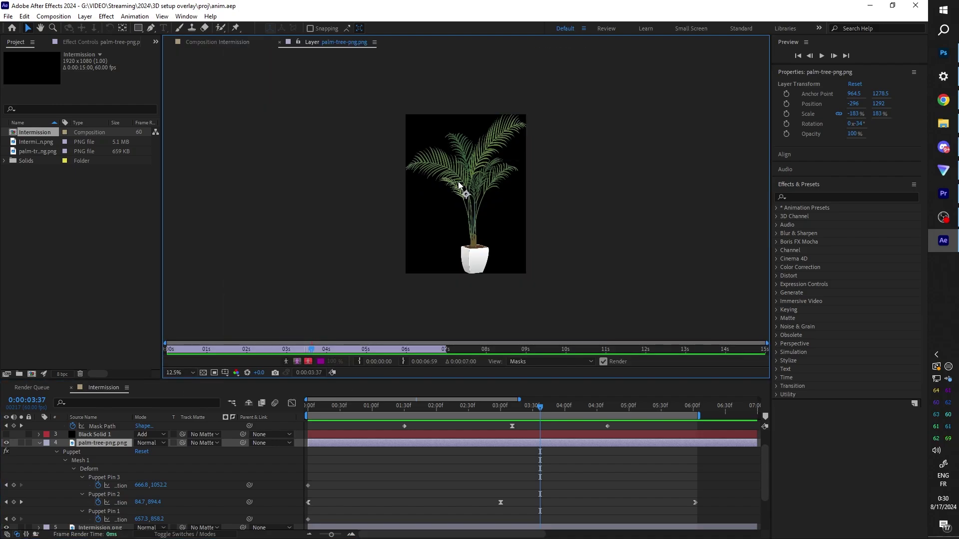
pyautogui.scroll(1, 458, 182)
pyautogui.scroll(-1, 457, 182)
pyautogui.scroll(7, 520, 245)
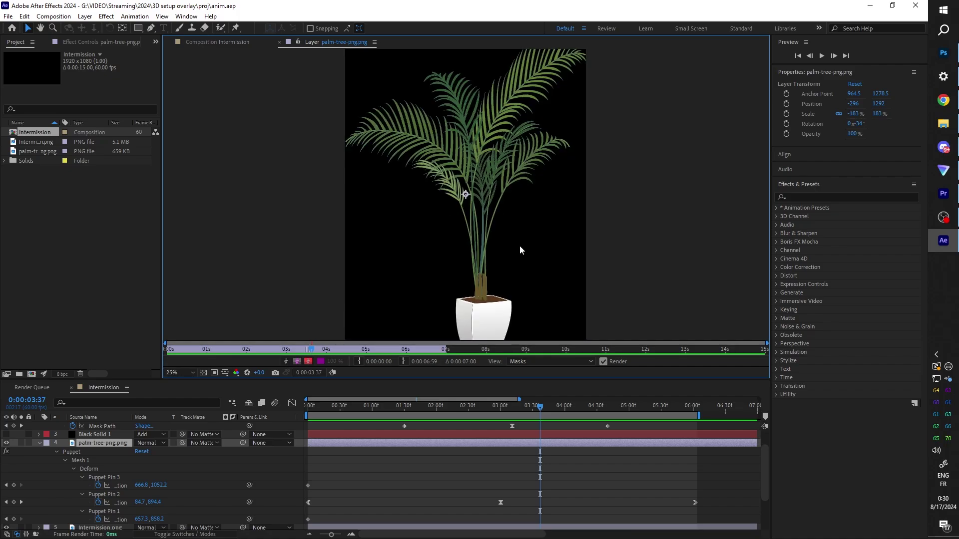
pyautogui.scroll(-3, 538, 117)
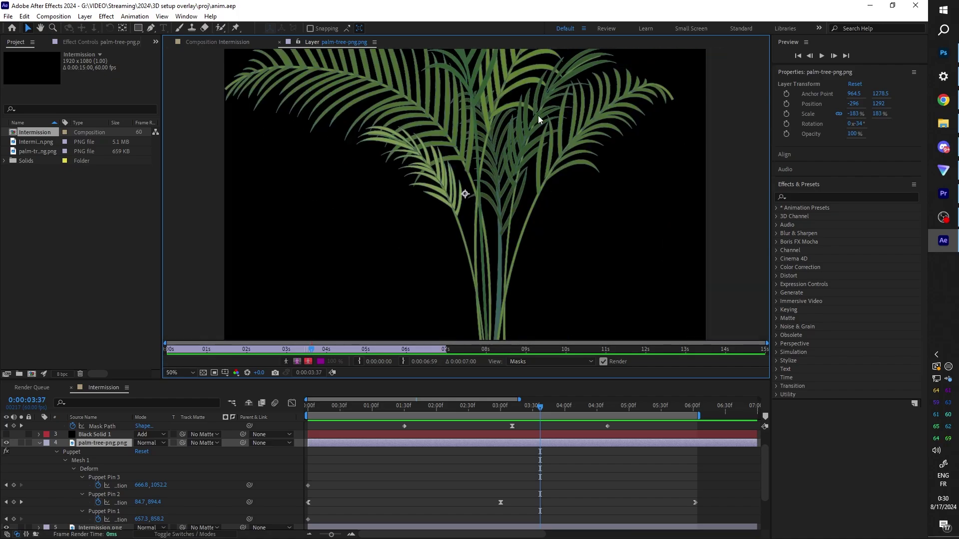
pyautogui.scroll(-1, 537, 118)
pyautogui.click(278, 42)
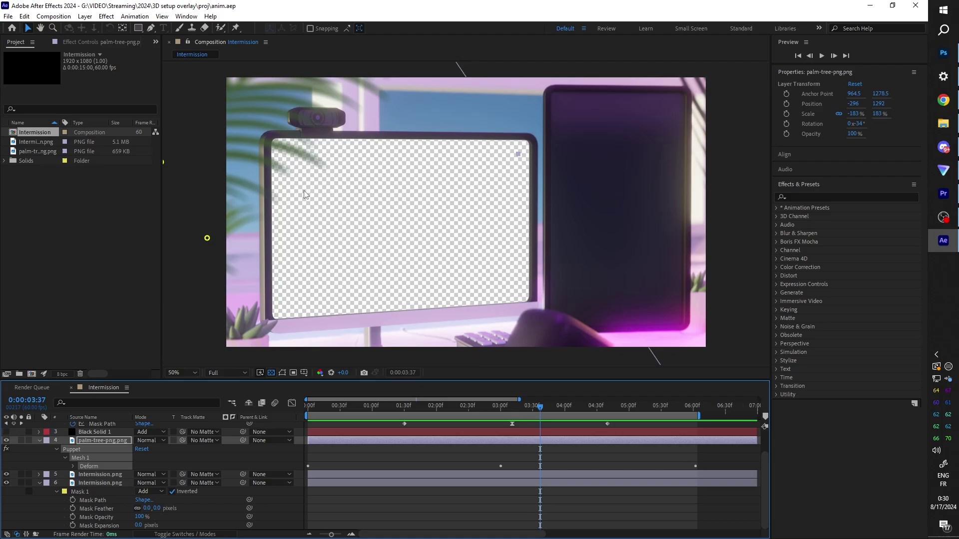
# Switch to OBS and create a new scene named 3D desktop.
pyautogui.hotkey('alt', 'Tab')
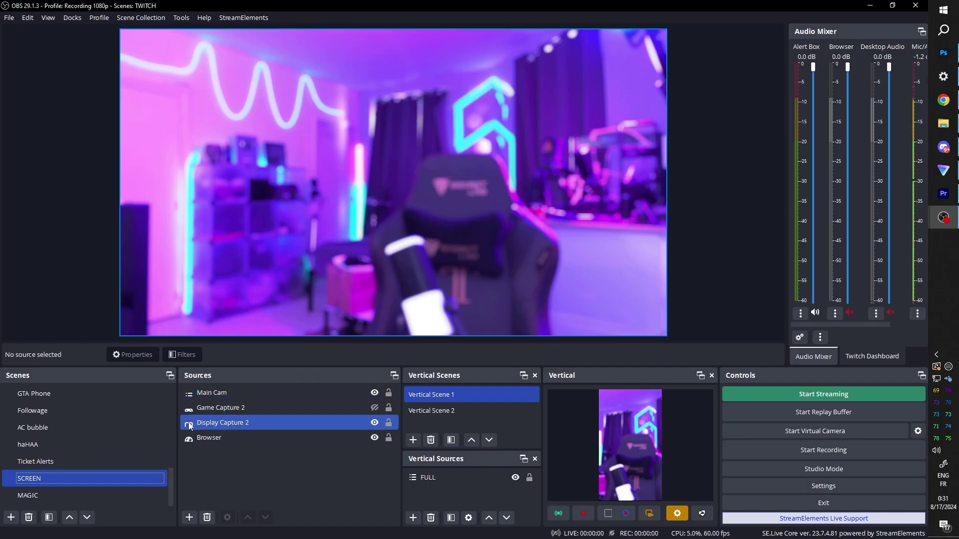
pyautogui.click(11, 518)
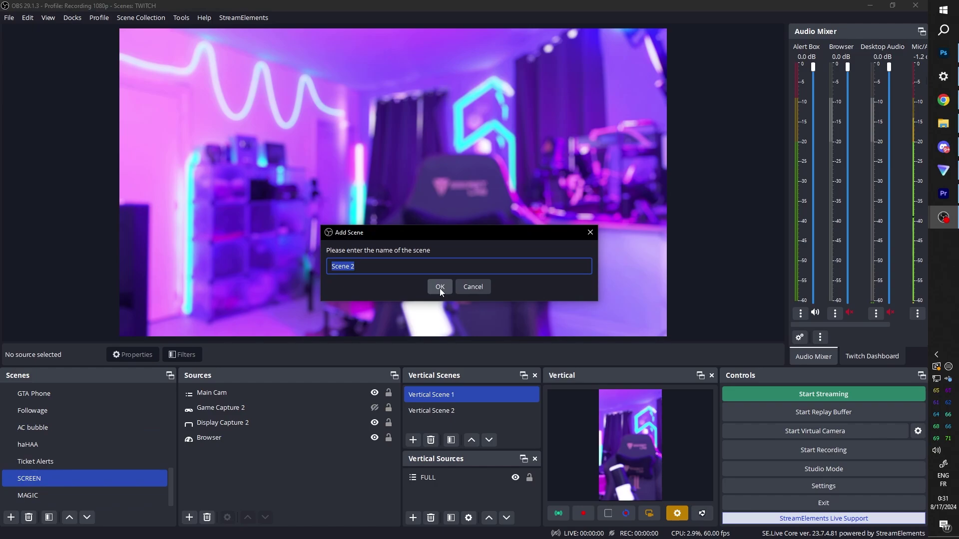
pyautogui.write('3D desktop')
pyautogui.click(439, 288)
# Add a media source named 3D desktop vid that plays the local file Intermission.webm in a loop.
pyautogui.click(189, 518)
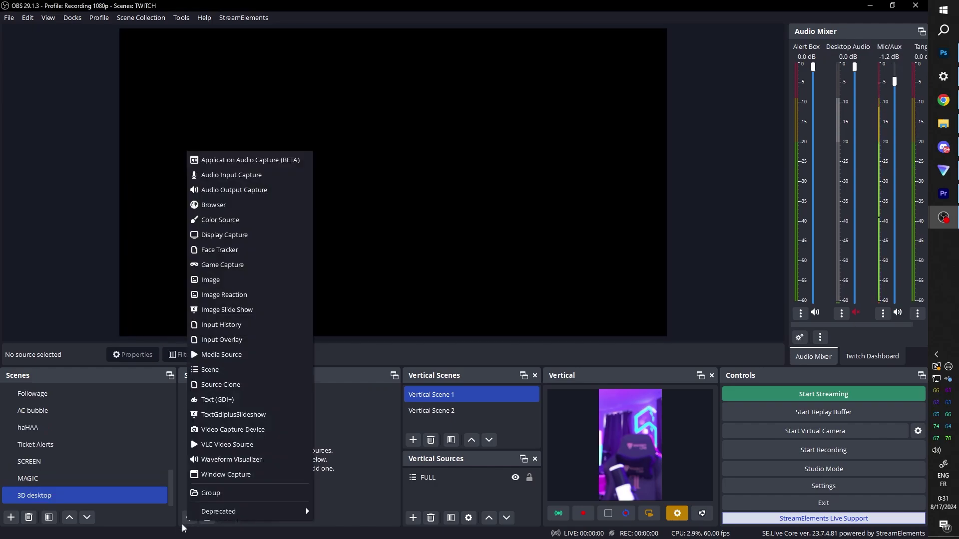
pyautogui.click(240, 356)
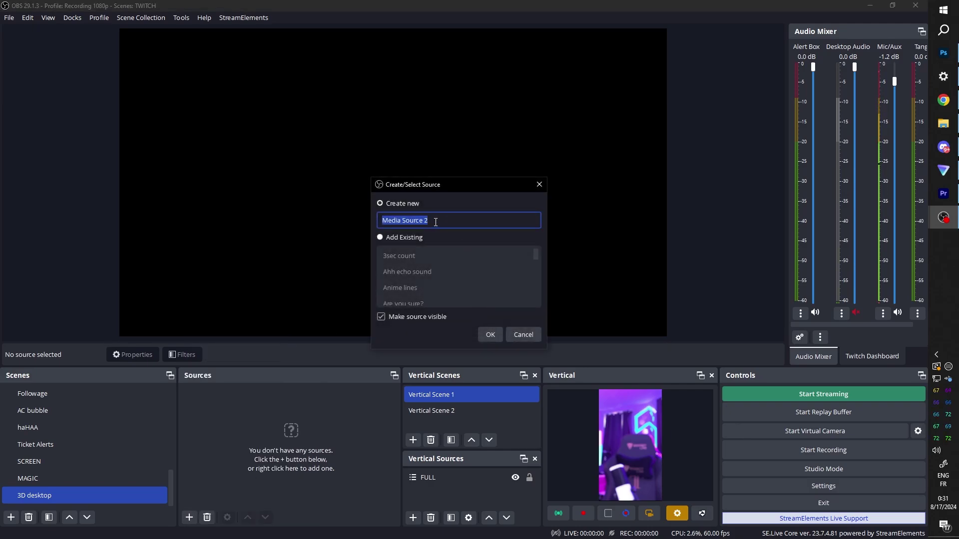
pyautogui.press('Return')
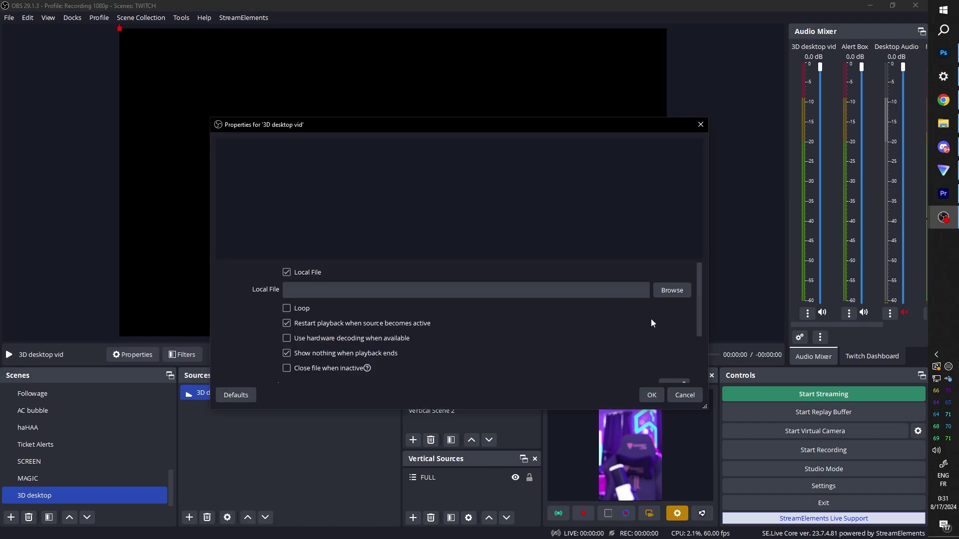
pyautogui.click(672, 290)
pyautogui.click(358, 222)
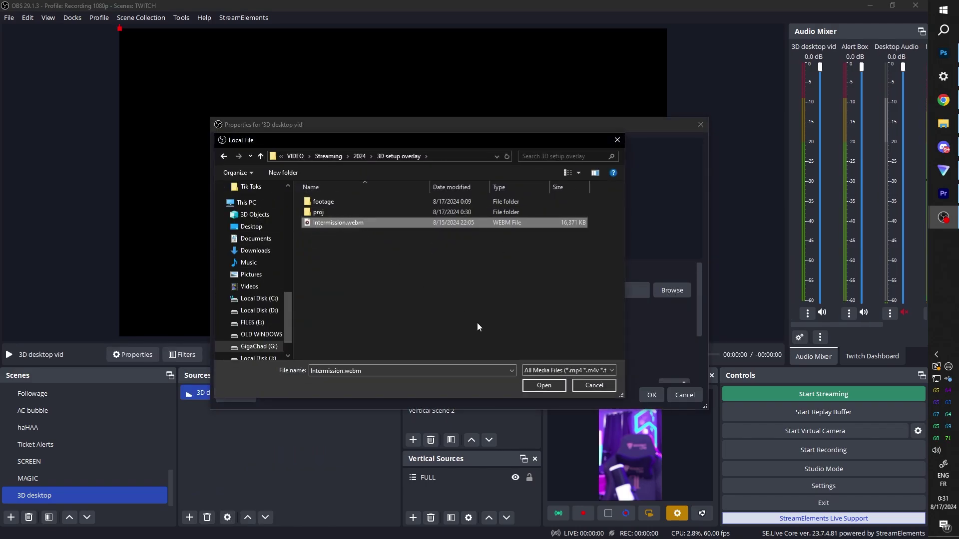
pyautogui.click(528, 386)
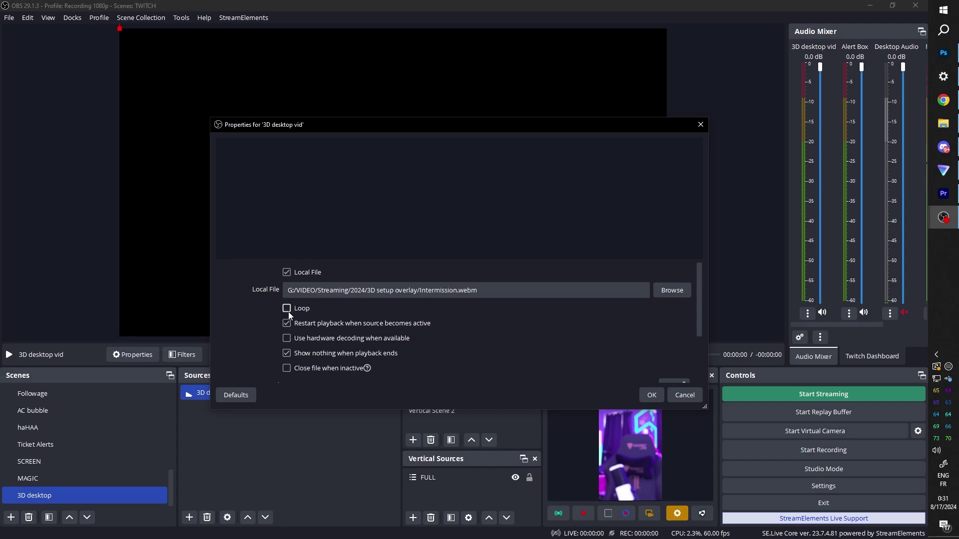
pyautogui.click(650, 395)
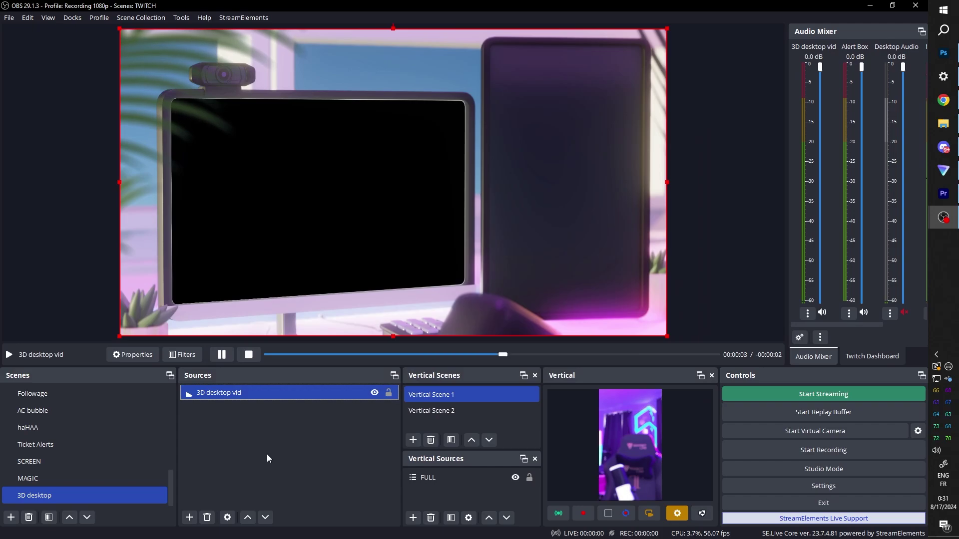
# Add the existing Main Cam scene as a source in the 3D desktop scene.
pyautogui.click(190, 517)
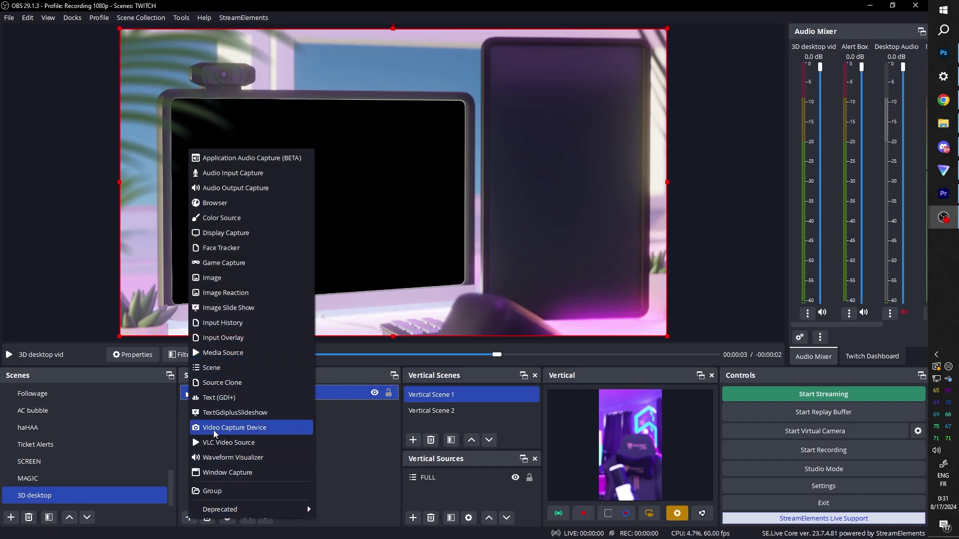
pyautogui.click(229, 370)
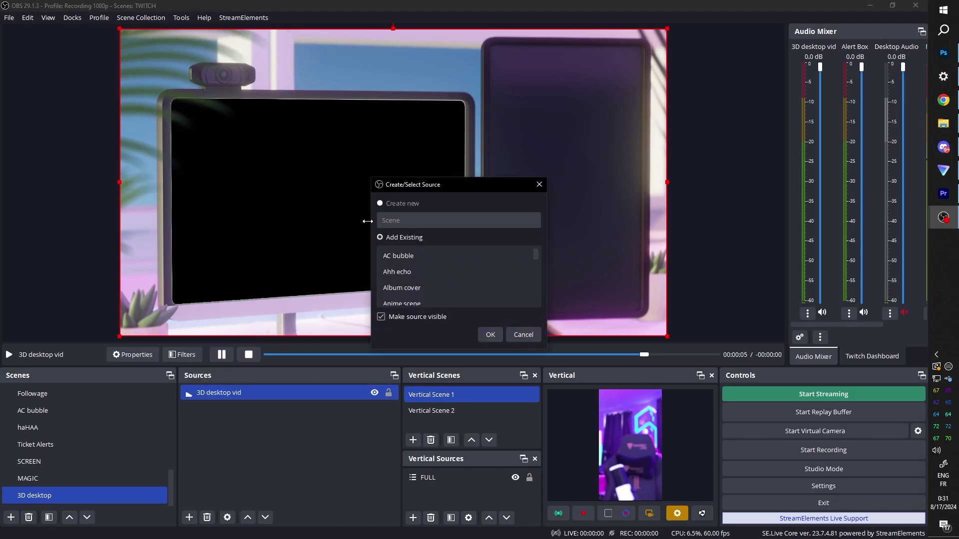
pyautogui.scroll(-5, 410, 284)
pyautogui.click(429, 288)
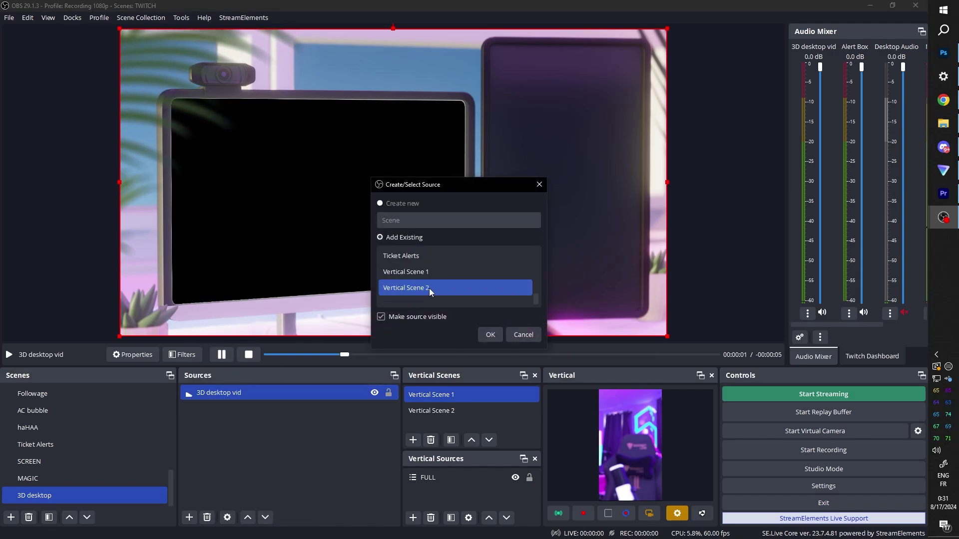
pyautogui.scroll(1, 429, 289)
pyautogui.click(405, 271)
pyautogui.click(489, 335)
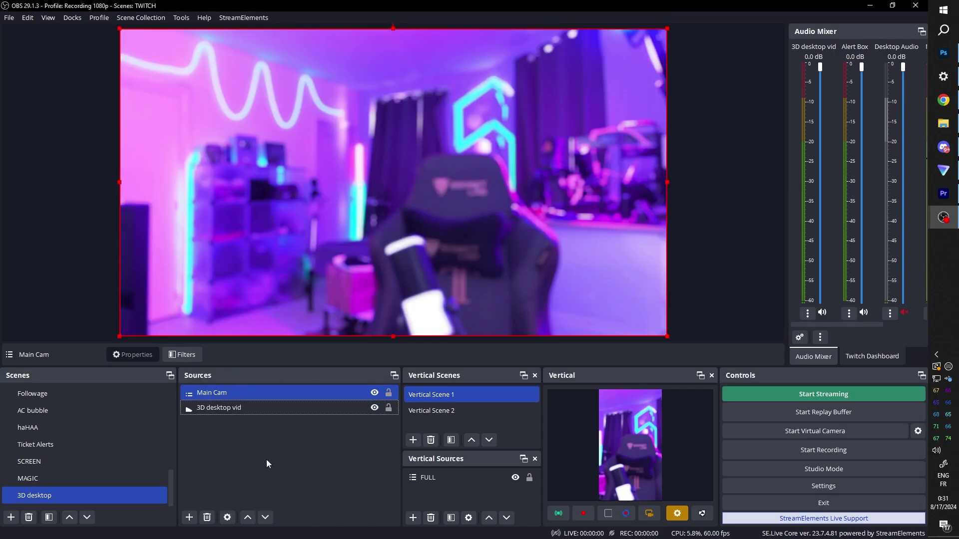
# Open the Main Cam scene and select its ZV1 camera source to show the live picture.
pyautogui.scroll(5, 71, 464)
pyautogui.click(65, 476)
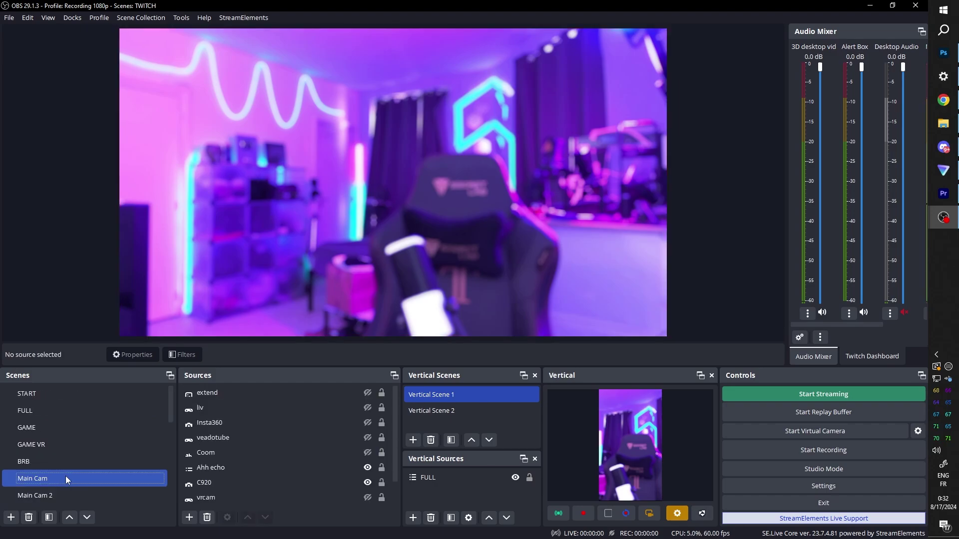
pyautogui.scroll(-1, 352, 457)
pyautogui.click(279, 482)
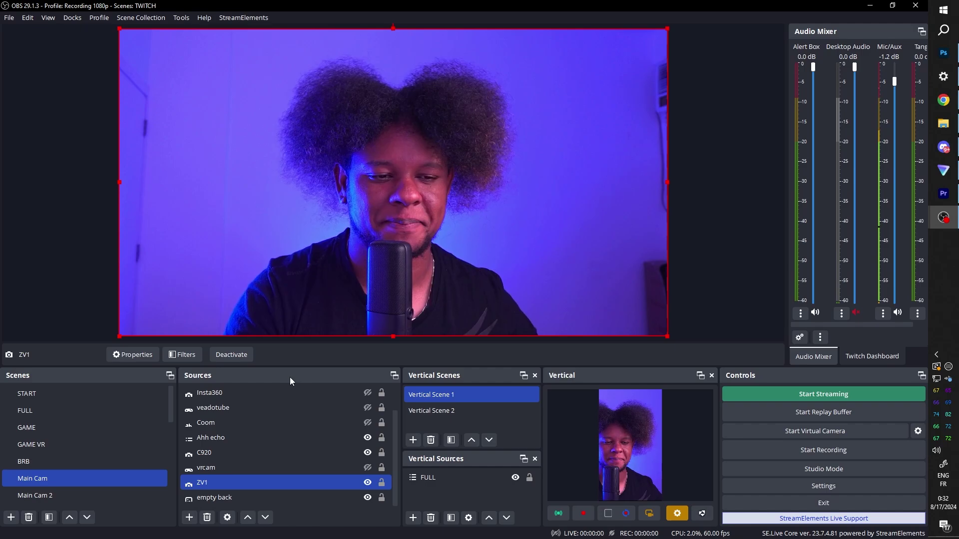
# Return to the 3D desktop scene and place the Main Cam source beneath 3D desktop vid.
pyautogui.scroll(-5, 55, 449)
pyautogui.click(39, 495)
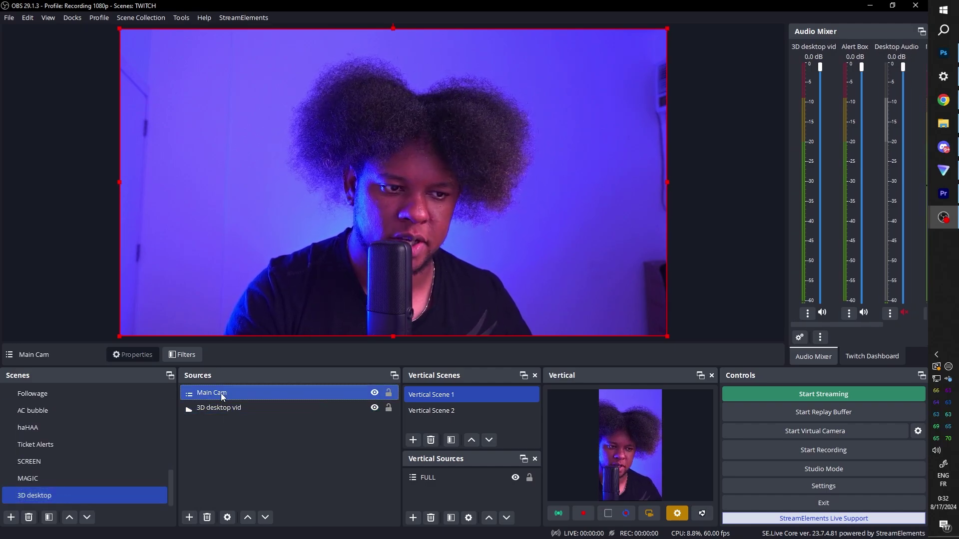
pyautogui.moveTo(223, 393); pyautogui.dragTo(218, 424)
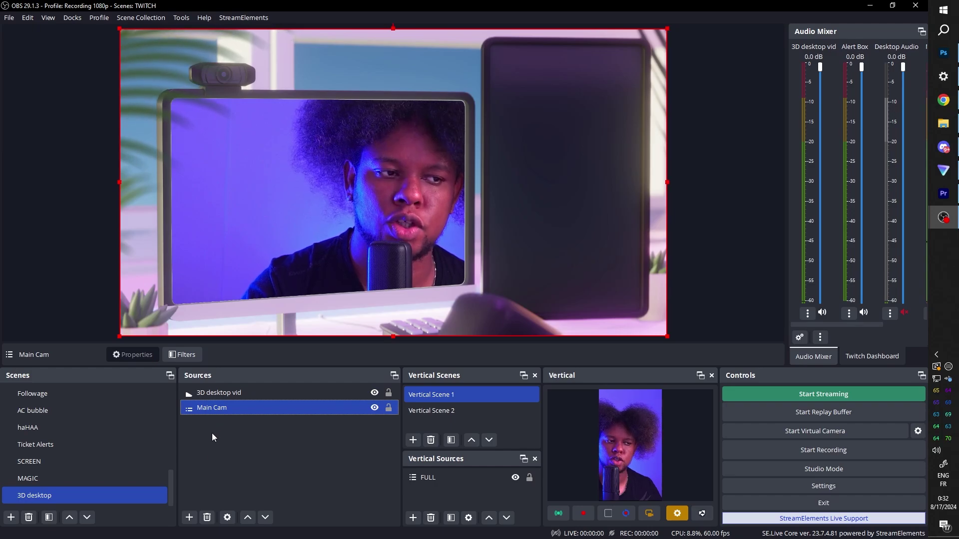
# Scale and position Main Cam behind the wide monitor's cutout, about 44 px from the canvas's left edge, 238 px from its top and 570 px from its right.
pyautogui.moveTo(666, 28); pyautogui.dragTo(466, 91)
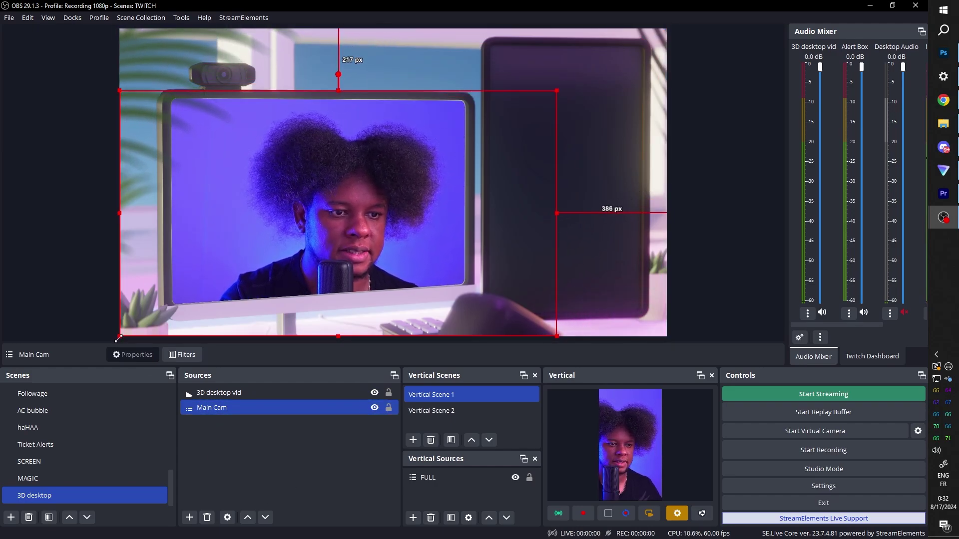
pyautogui.moveTo(126, 330); pyautogui.dragTo(150, 319)
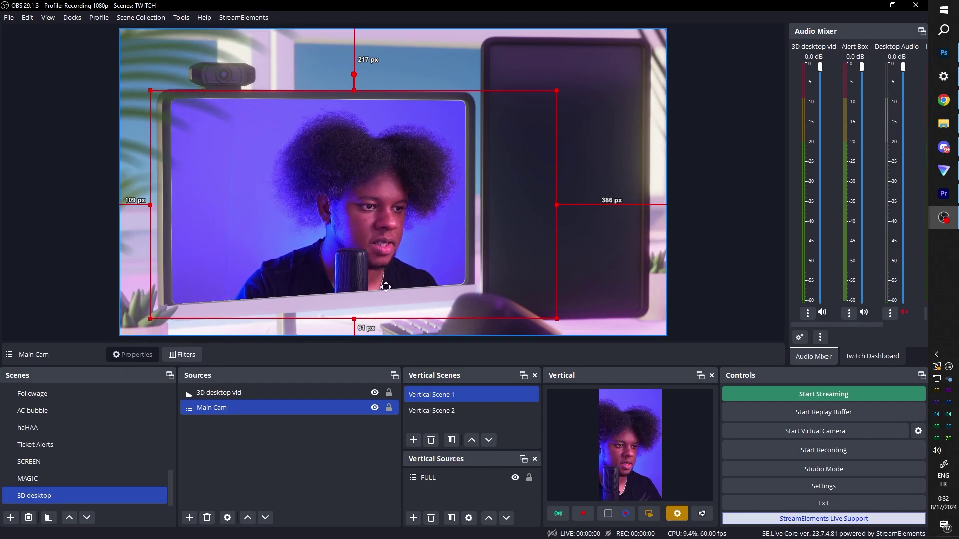
pyautogui.moveTo(386, 287); pyautogui.dragTo(367, 283)
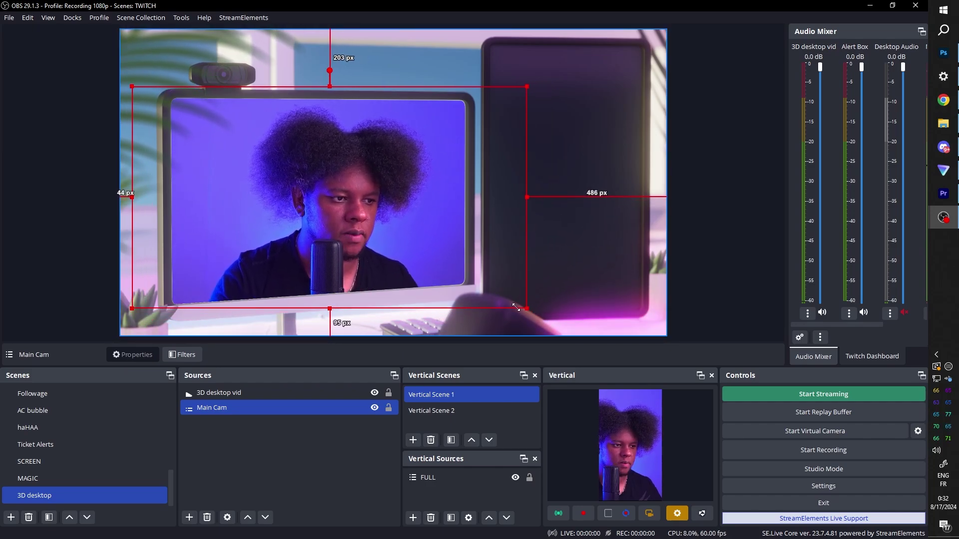
pyautogui.moveTo(516, 306)
pyautogui.mouseDown()
pyautogui.moveTo(492, 305)
pyautogui.moveTo(497, 317)
pyautogui.moveTo(525, 307)
pyautogui.moveTo(504, 306)
pyautogui.mouseUp()
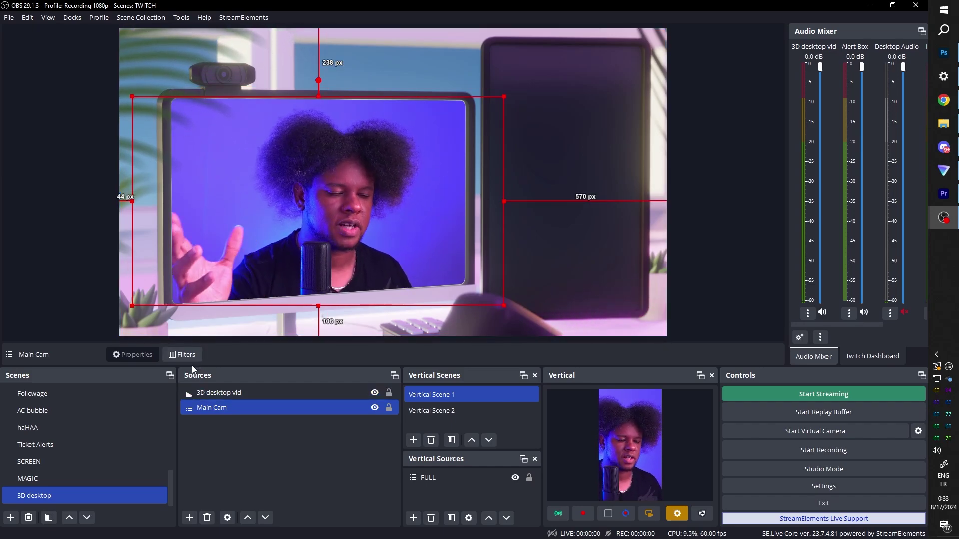
pyautogui.click(78, 197)
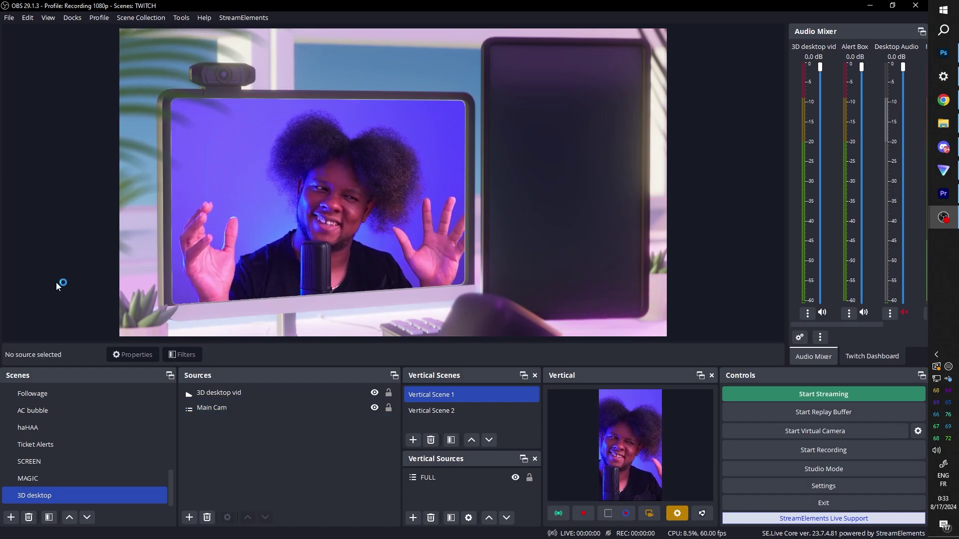
# Add a User-defined shader filter to the Main Cam source, keeping the default filter name.
pyautogui.click(225, 394)
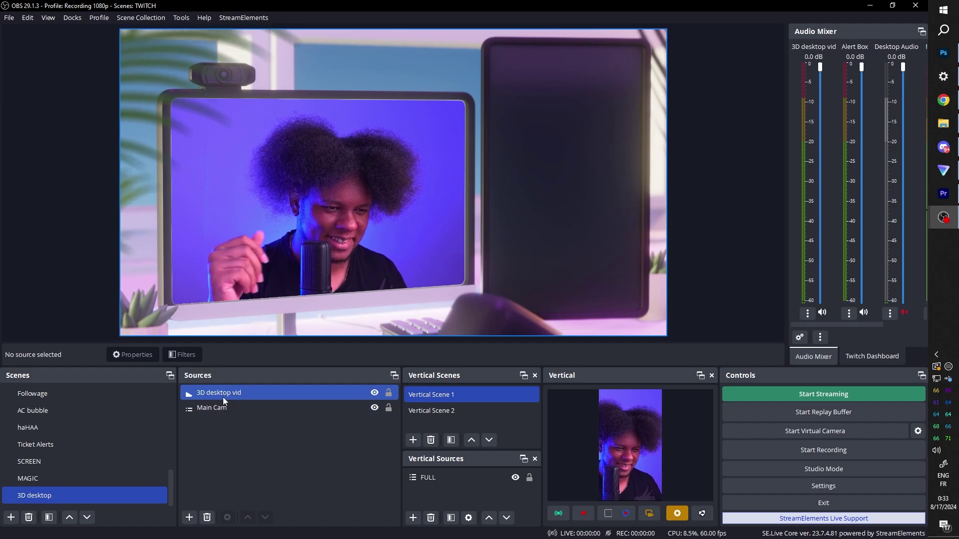
pyautogui.click(216, 408)
pyautogui.click(181, 355)
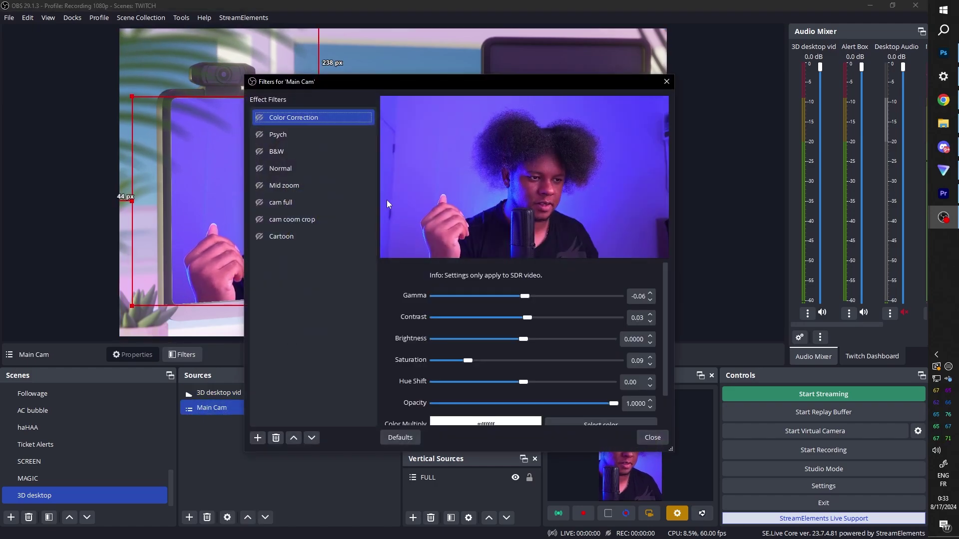
pyautogui.click(258, 438)
pyautogui.click(300, 427)
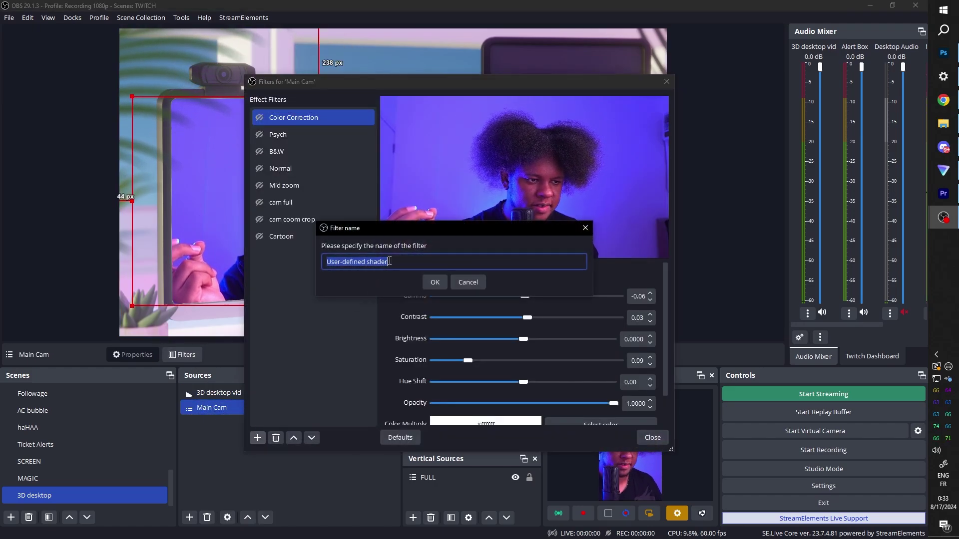
pyautogui.click(428, 281)
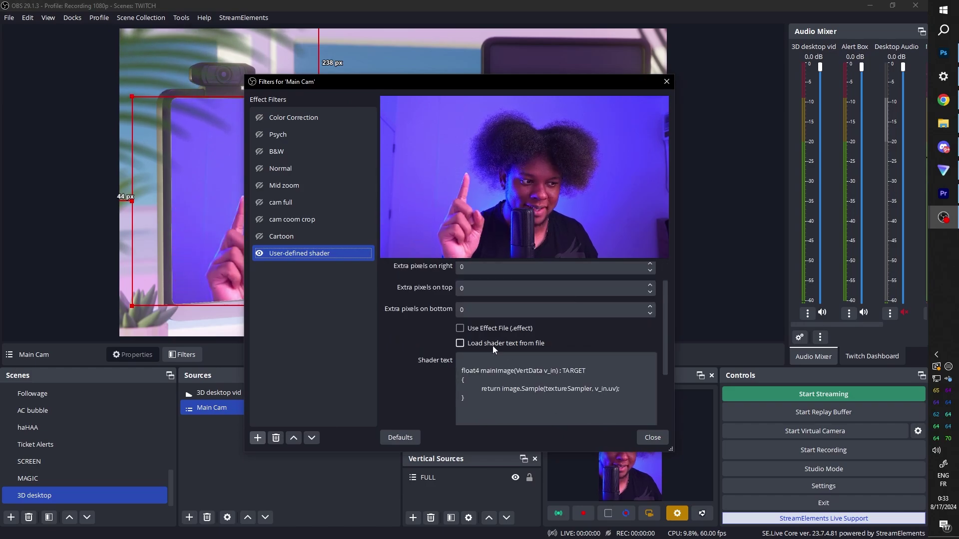
# Make the filter load its shader text from file, using the corner pin shader in the obs-shaderfilter examples folder.
pyautogui.click(463, 342)
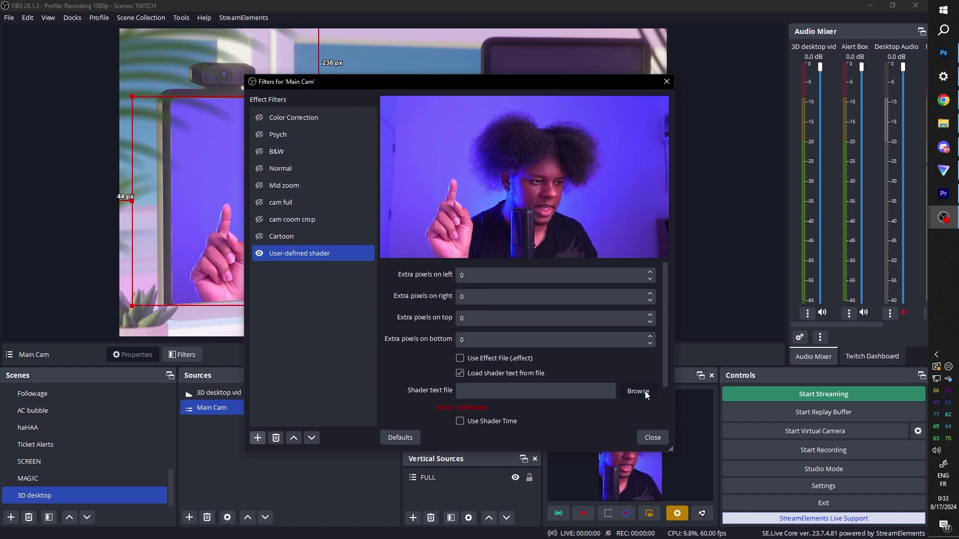
pyautogui.click(638, 392)
pyautogui.scroll(-3, 375, 245)
pyautogui.click(366, 155)
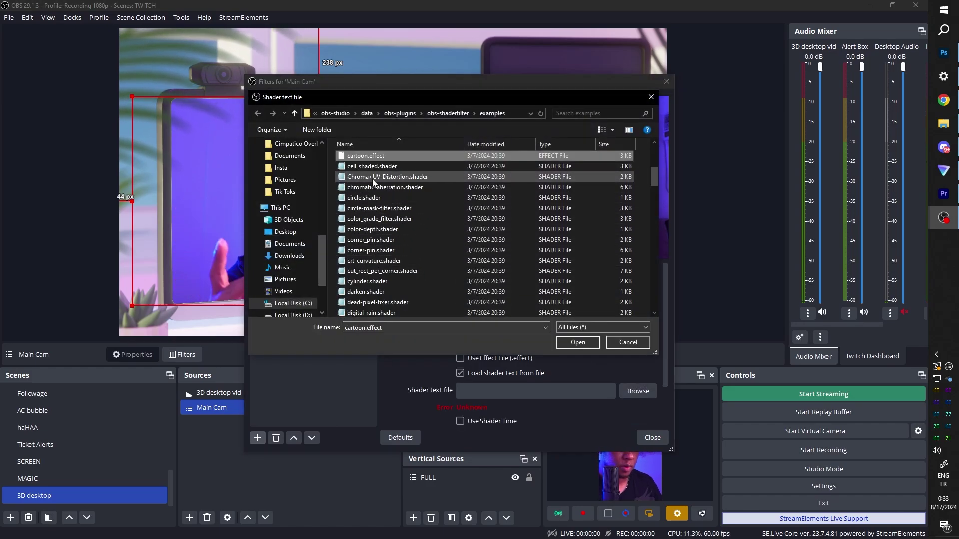
pyautogui.doubleClick(395, 271)
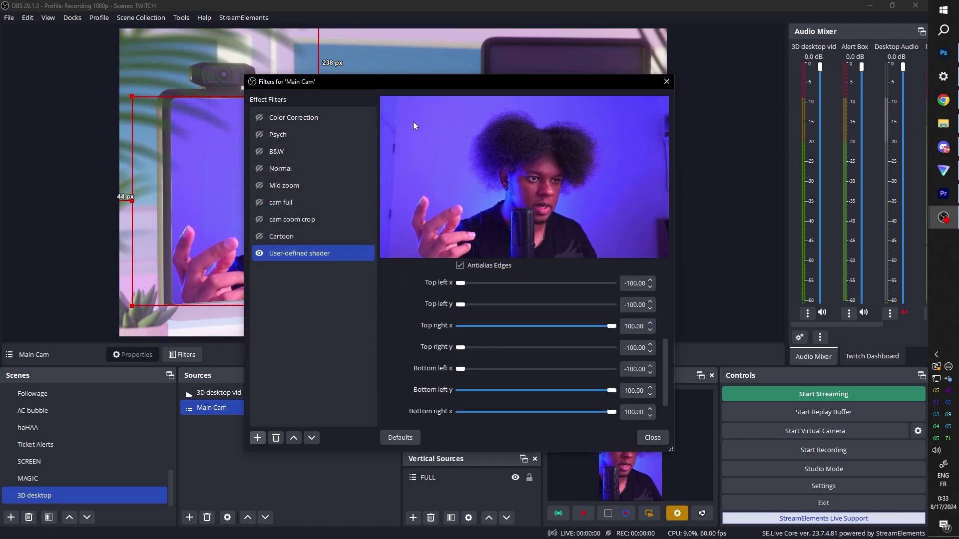
# Narrow the corner-pinned camera by setting both left corners' x to -78.90 and both right corners' x to 78.80.
pyautogui.moveTo(406, 85); pyautogui.dragTo(520, 50)
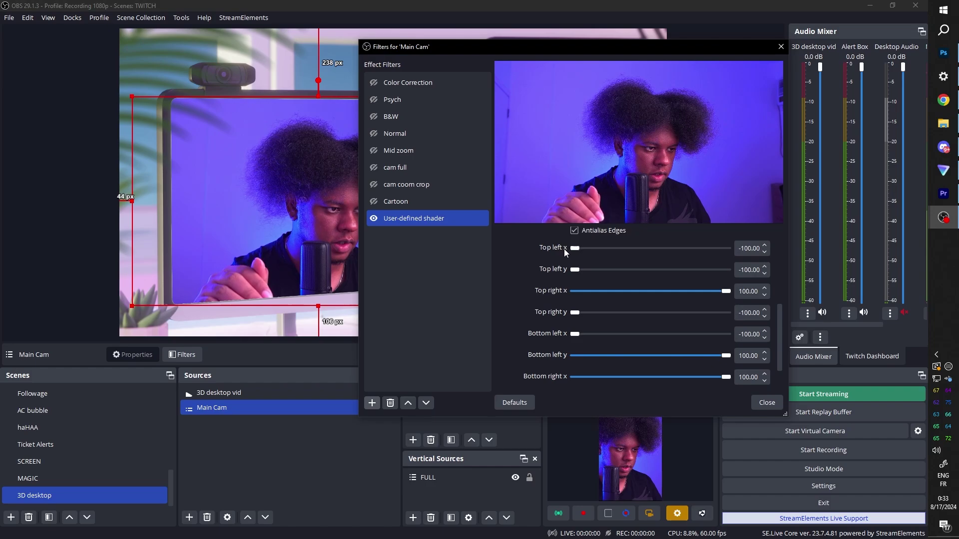
pyautogui.moveTo(576, 250)
pyautogui.mouseDown()
pyautogui.moveTo(599, 252)
pyautogui.moveTo(591, 251)
pyautogui.mouseUp()
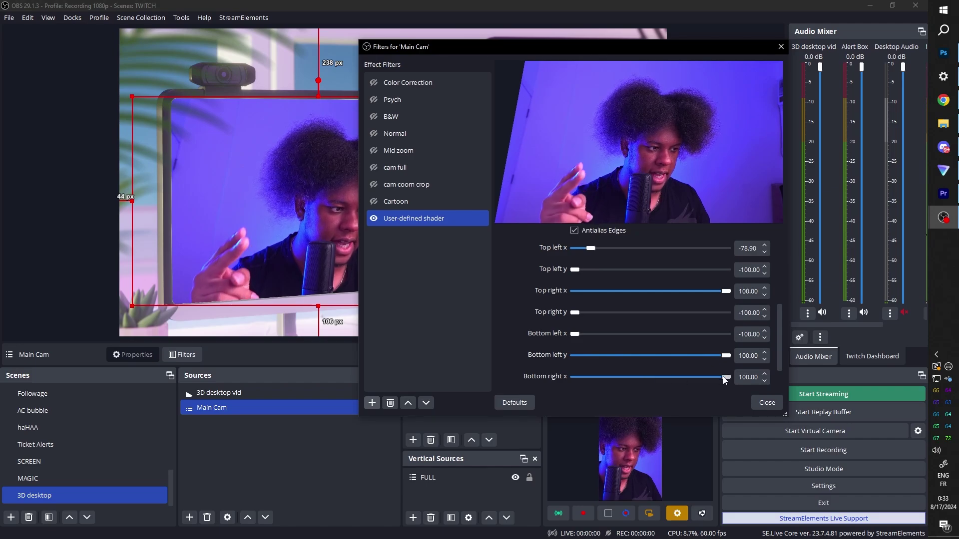
pyautogui.moveTo(726, 378); pyautogui.dragTo(725, 378)
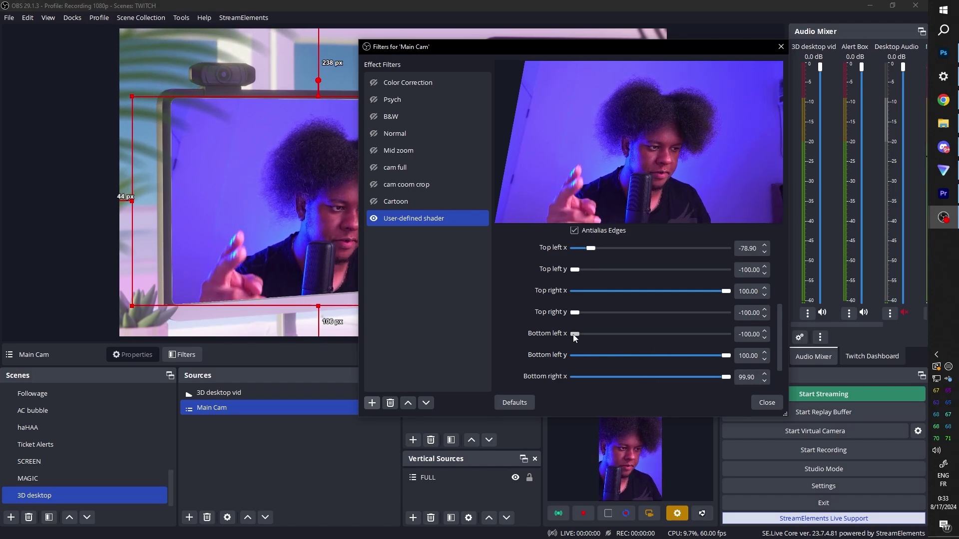
pyautogui.moveTo(575, 335); pyautogui.dragTo(591, 335)
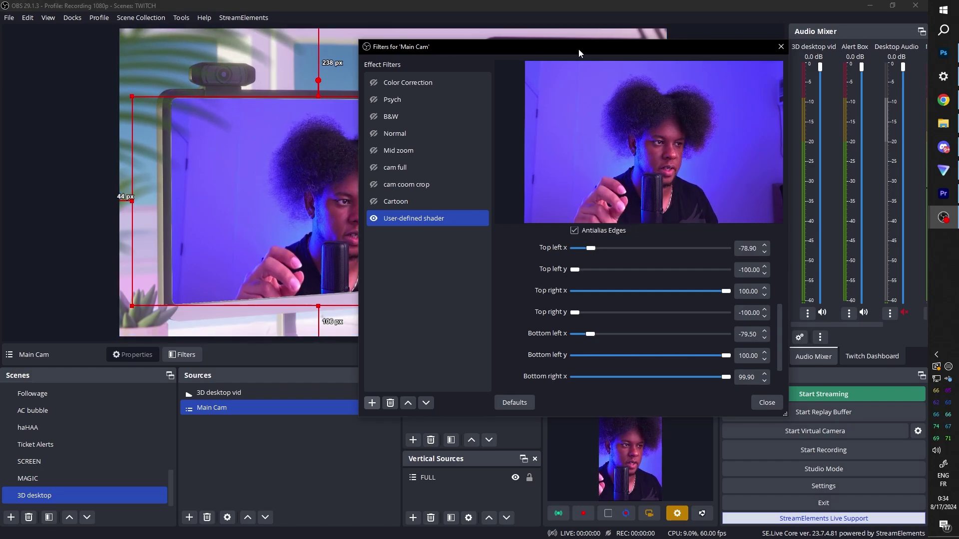
pyautogui.moveTo(578, 49); pyautogui.dragTo(202, 134)
pyautogui.moveTo(350, 408); pyautogui.dragTo(332, 421)
pyautogui.scroll(-3, 151, 435)
pyautogui.moveTo(239, 133); pyautogui.dragTo(143, 174)
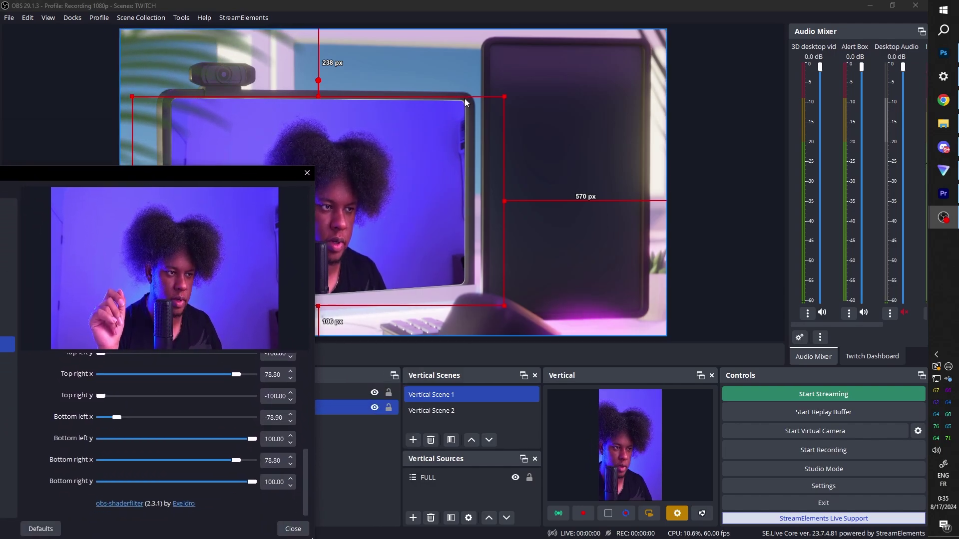
# Slant the camera's right edge to match the monitor, setting top right y to -96.00 and bottom right y to 78.10, and close the filters.
pyautogui.moveTo(101, 396); pyautogui.dragTo(103, 396)
pyautogui.moveTo(252, 482); pyautogui.dragTo(238, 484)
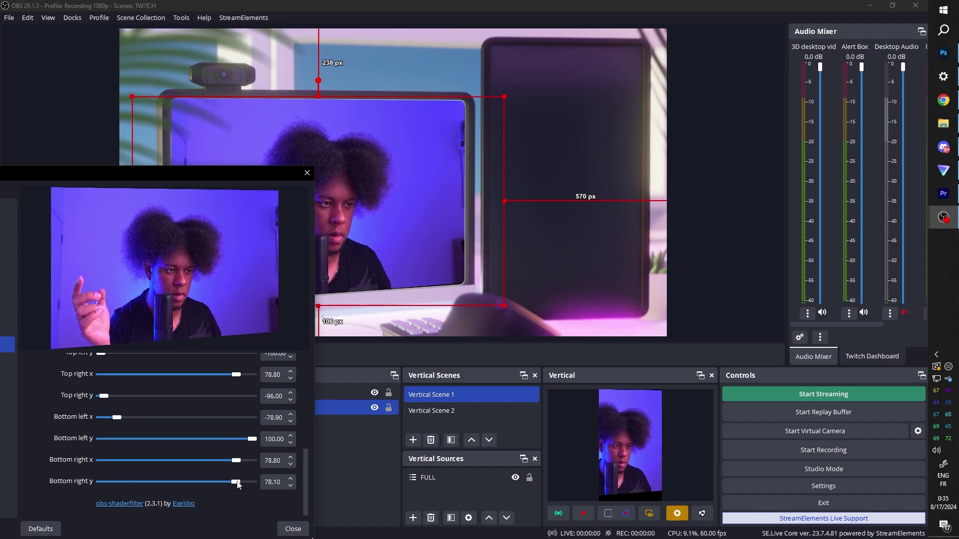
pyautogui.moveTo(124, 177); pyautogui.dragTo(556, 487)
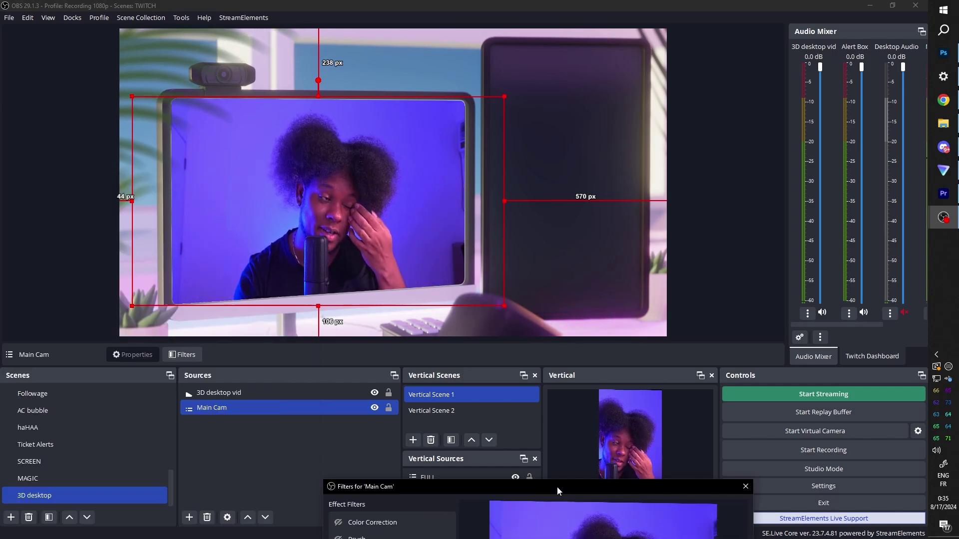
pyautogui.click(745, 486)
pyautogui.click(250, 320)
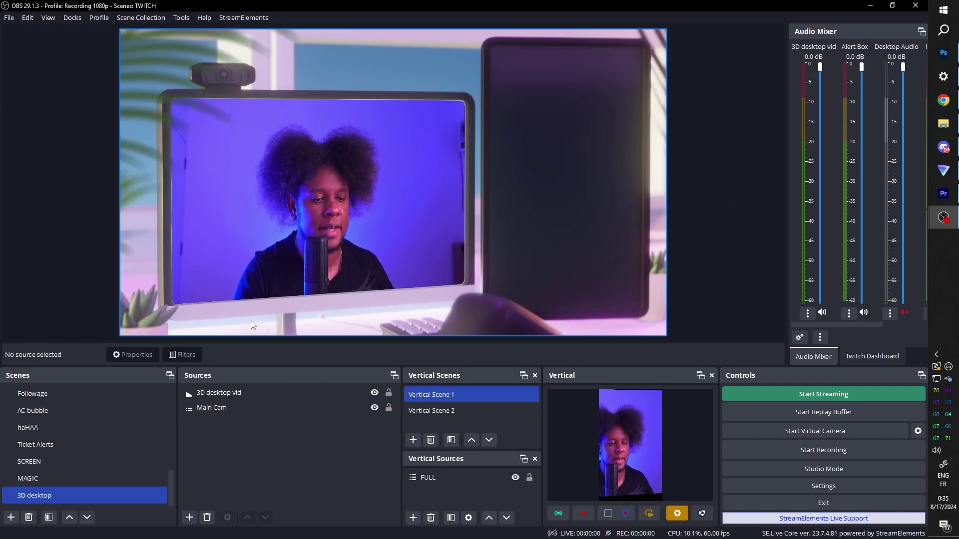
pyautogui.click(212, 408)
pyautogui.click(433, 185)
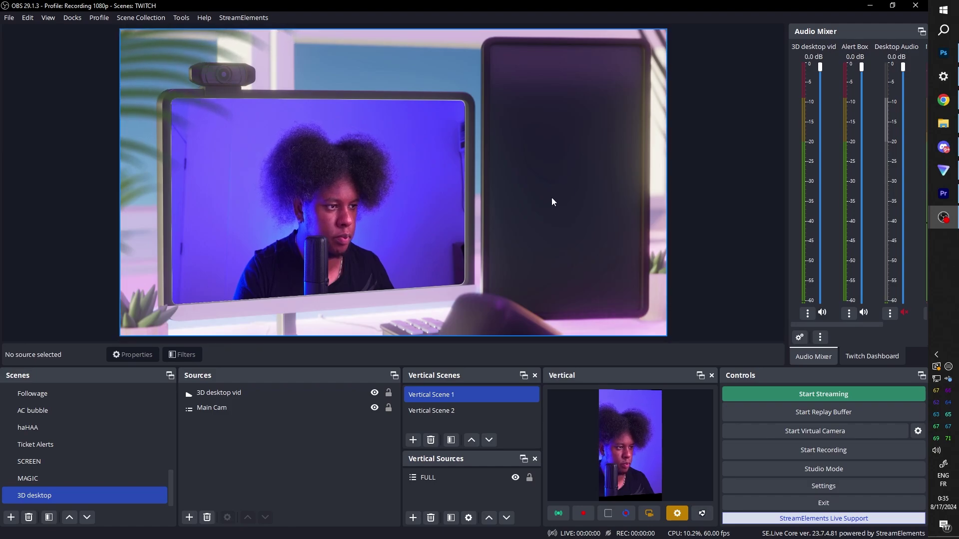
pyautogui.scroll(6, 49, 441)
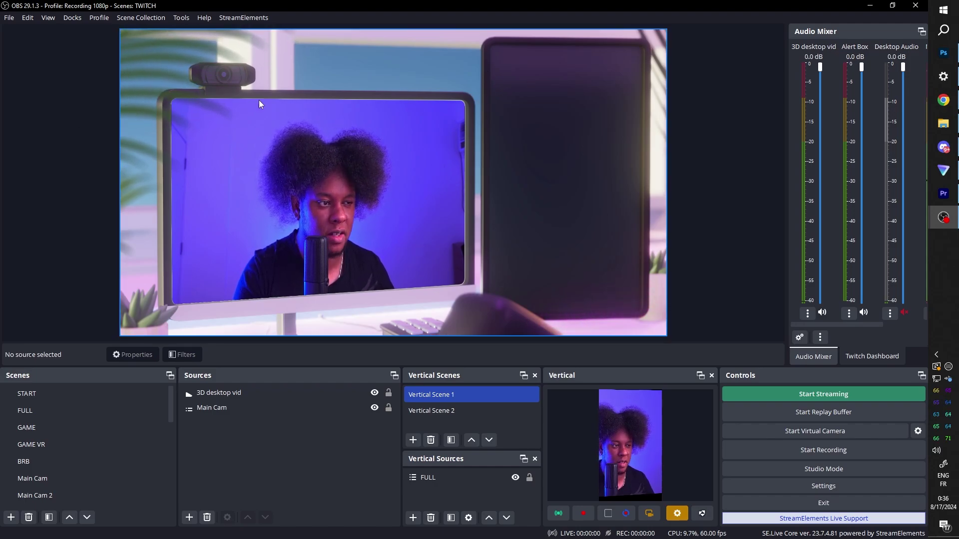
pyautogui.click(69, 416)
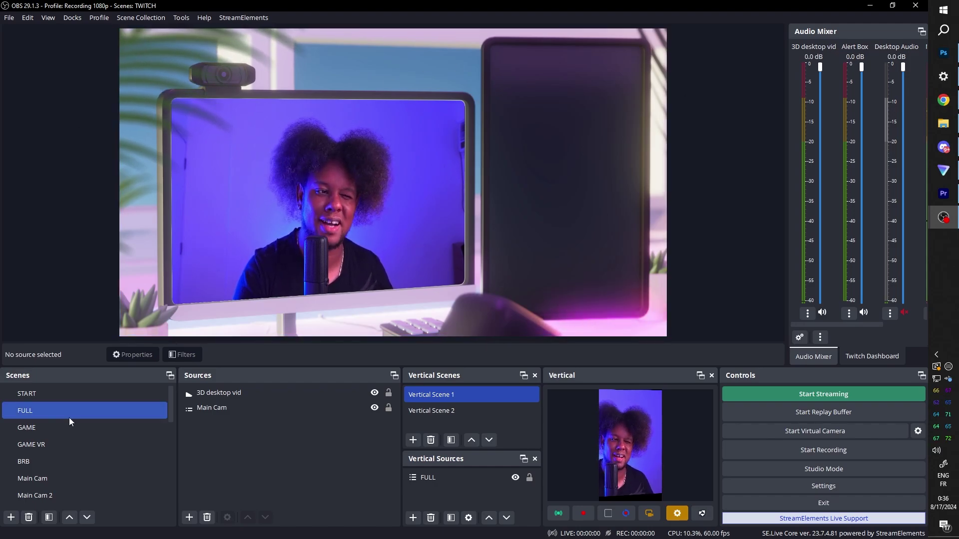
# Add the existing Chatbox browser source and place it over the vertical monitor, about 189 px from the canvas's top and 148 px from its right.
pyautogui.click(190, 517)
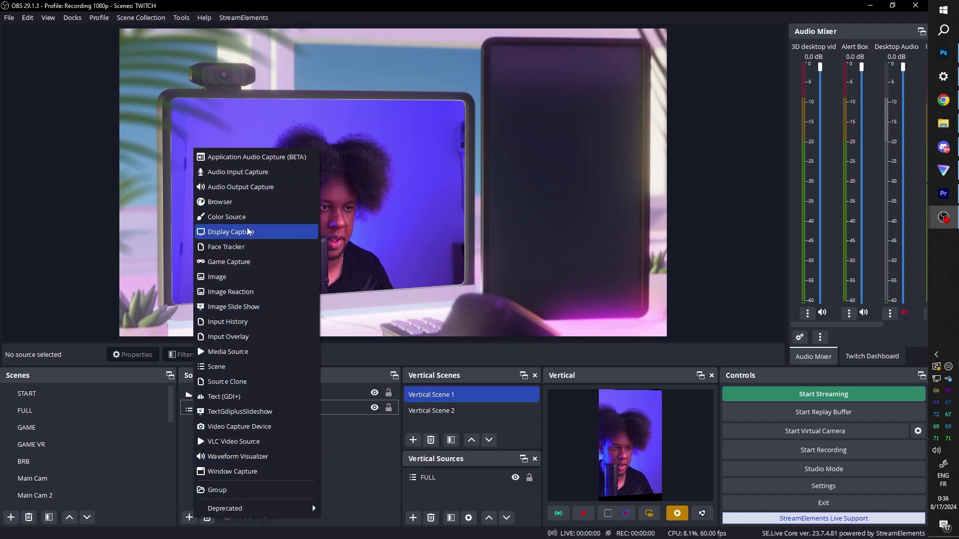
pyautogui.click(249, 201)
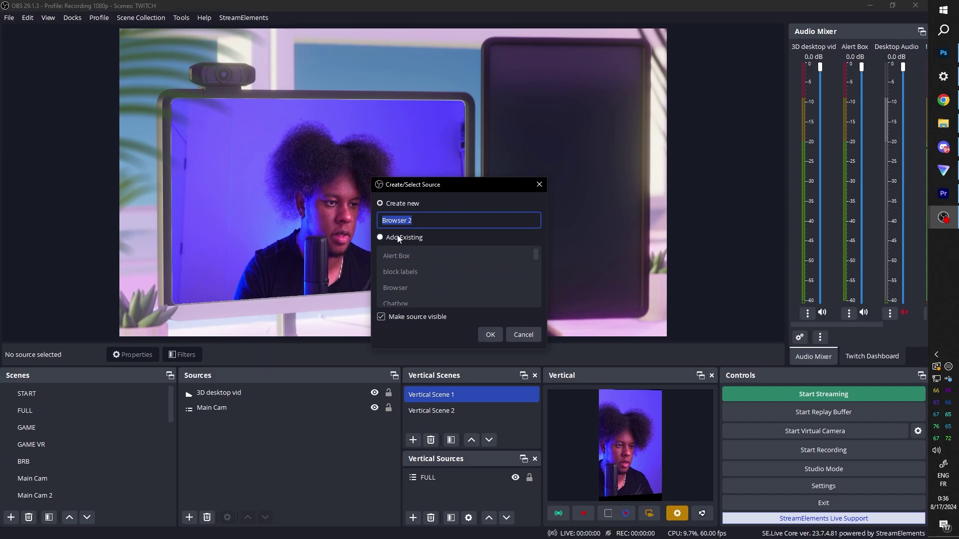
pyautogui.click(380, 237)
pyautogui.click(408, 257)
pyautogui.scroll(-1, 444, 270)
pyautogui.click(444, 271)
pyautogui.doubleClick(425, 269)
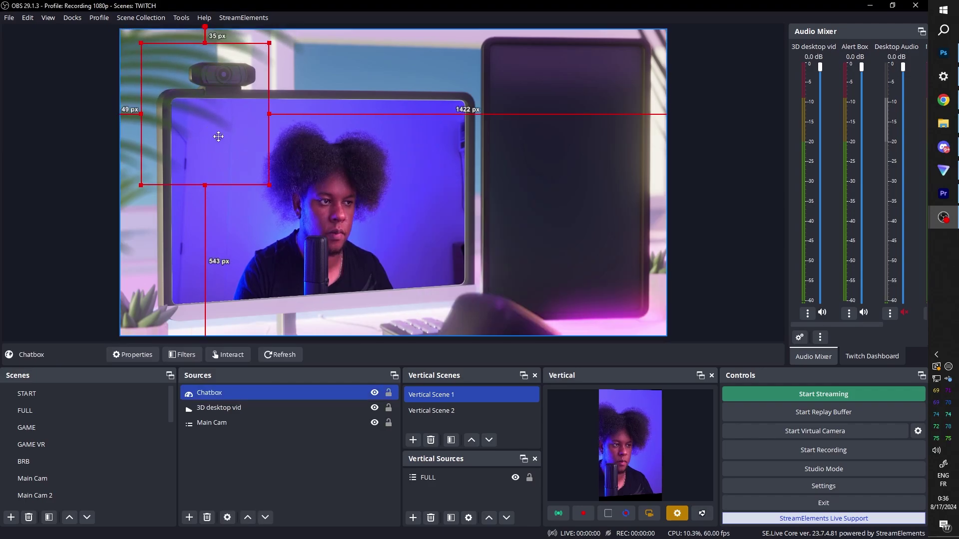
pyautogui.moveTo(549, 166); pyautogui.dragTo(557, 167)
# Show the Twitch chat dock and send the message "test".
pyautogui.click(73, 18)
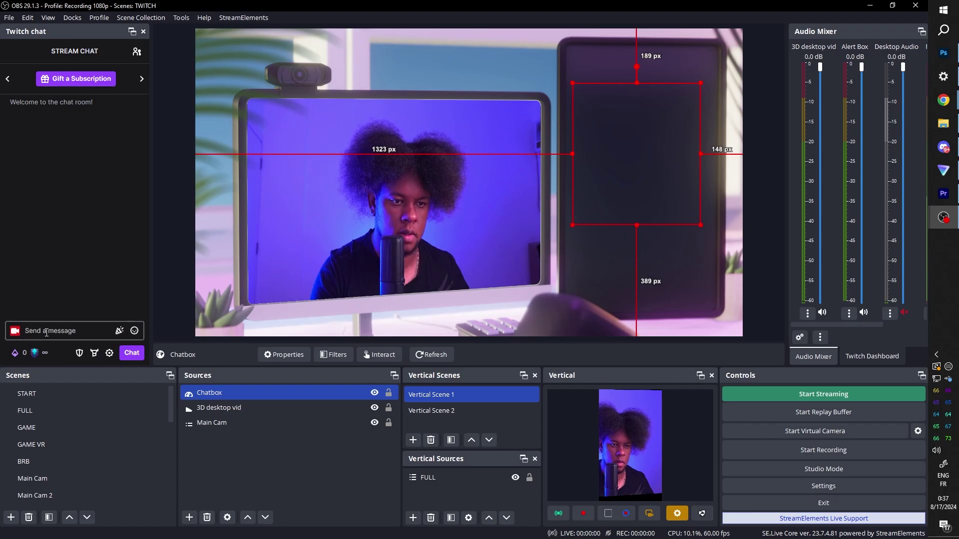
pyautogui.write('test')
pyautogui.press('Return')
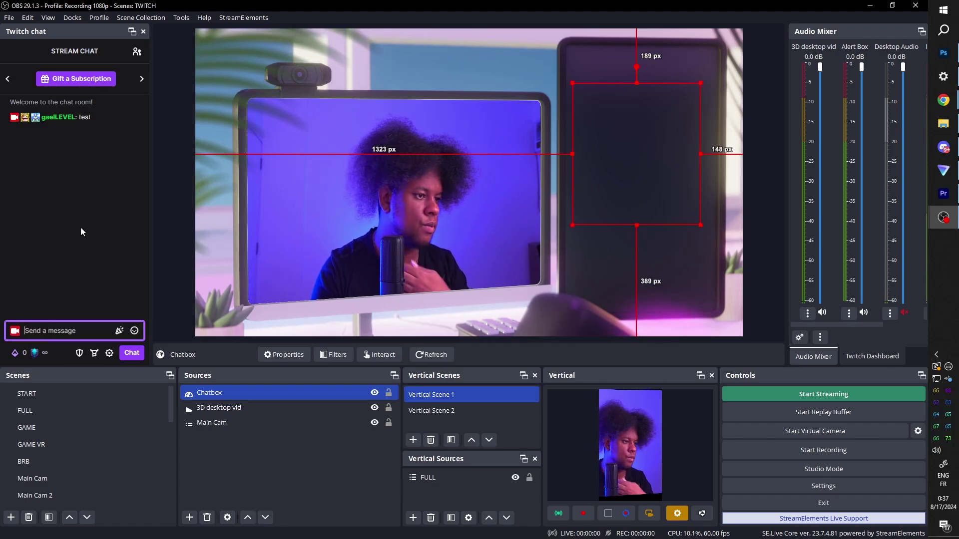
# Enlarge Chatbox to the vertical monitor's width and move it up, about 74 px from the canvas's top and 107 px from its right.
pyautogui.moveTo(604, 124); pyautogui.dragTo(601, 181)
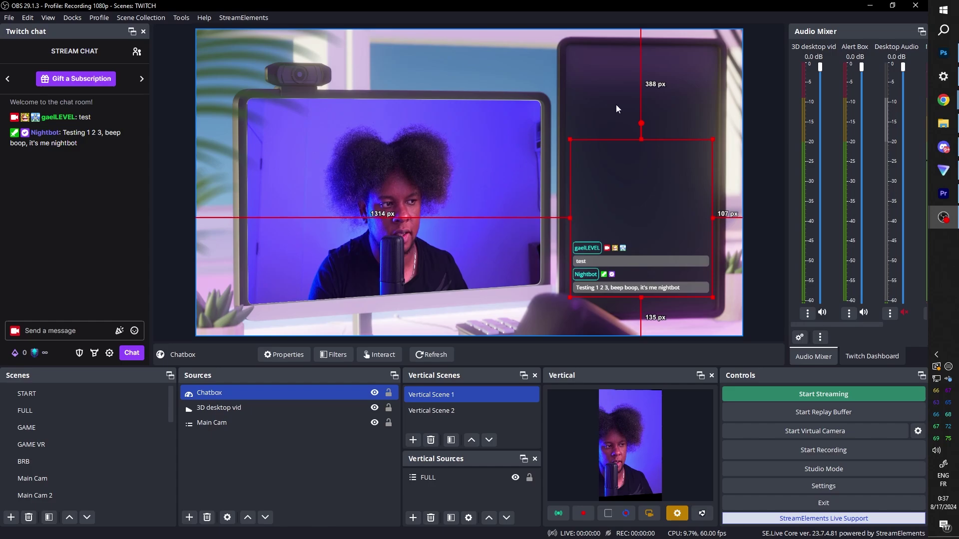
pyautogui.hotkey('shift', 'Up')
pyautogui.hotkey('shift', 'Up')
pyautogui.hotkey('shift', 'Up')
pyautogui.hotkey('shift', 'Up')
pyautogui.hotkey('shift', 'Up')
pyautogui.hotkey('shift', 'Up')
pyautogui.hotkey('shift', 'Up')
pyautogui.hotkey('shift', 'Up')
pyautogui.hotkey('shift', 'Up')
pyautogui.hotkey('shift', 'Up')
pyautogui.hotkey('shift', 'Up')
pyautogui.hotkey('shift', 'Up')
pyautogui.hotkey('shift', 'Up')
pyautogui.hotkey('shift', 'Up')
pyautogui.hotkey('shift', 'Up')
pyautogui.hotkey('shift', 'Up')
pyautogui.hotkey('shift', 'Up')
pyautogui.hotkey('shift', 'Up')
pyautogui.hotkey('shift', 'Up')
pyautogui.hotkey('shift', 'Up')
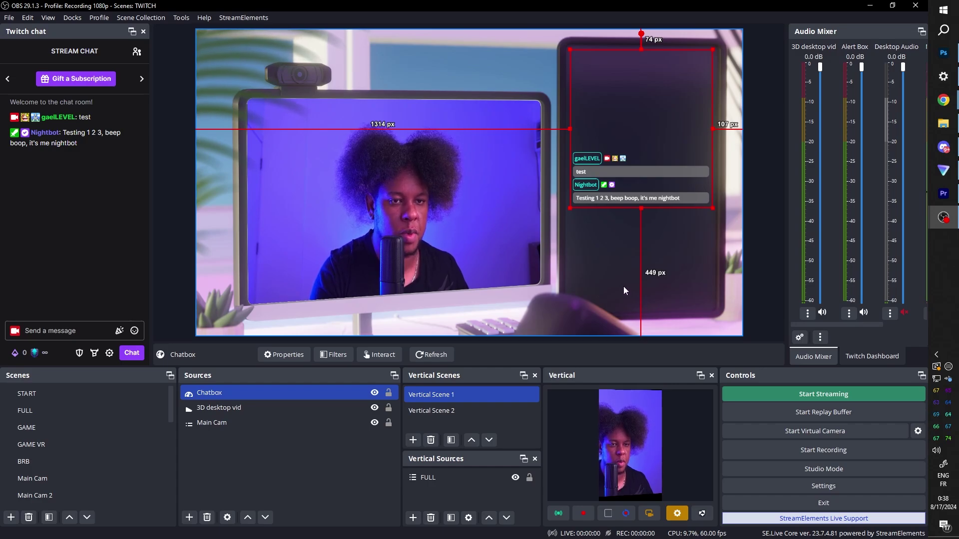
# Send "!8ball will this video flop?" in the Twitch chat to fill the chatbox.
pyautogui.click(585, 267)
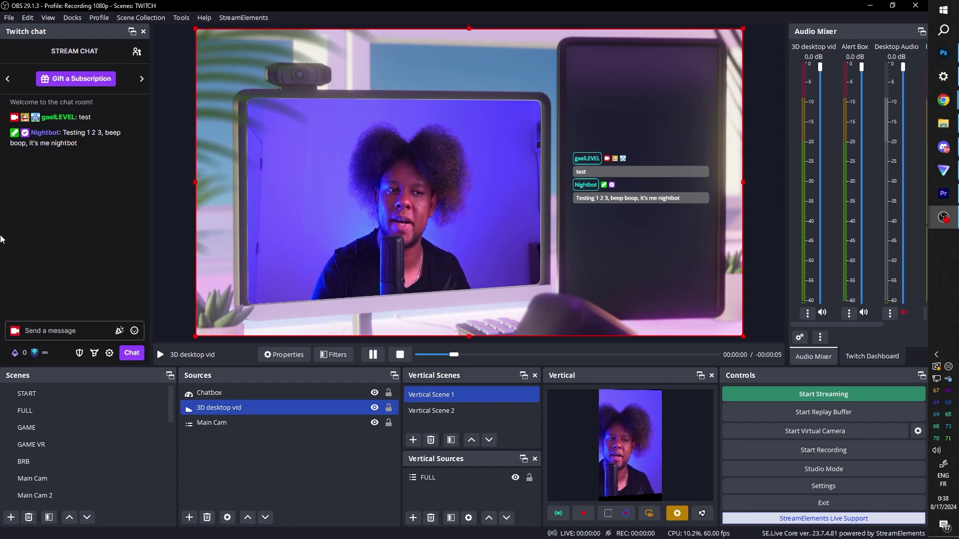
pyautogui.click(65, 331)
pyautogui.write('!8ball')
pyautogui.write(' will')
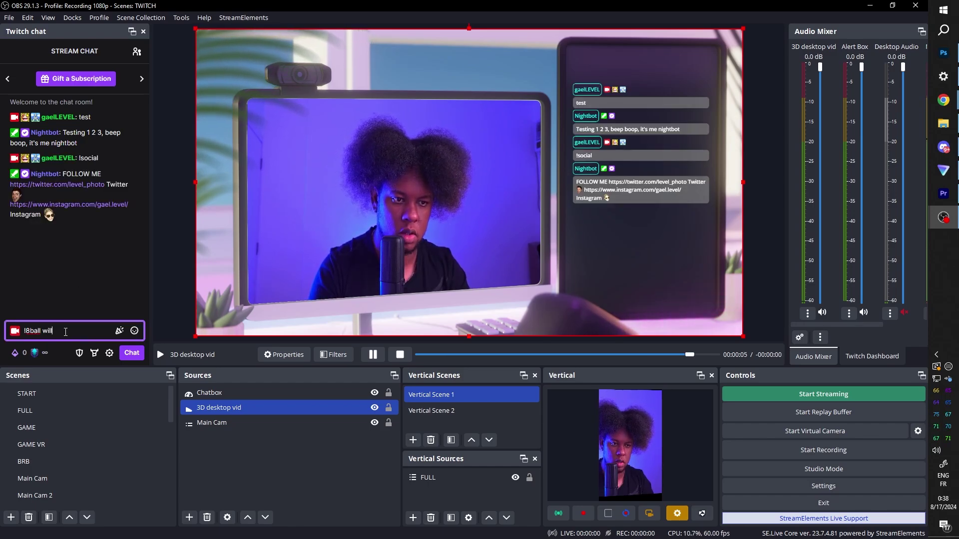
pyautogui.write(' this video flop')
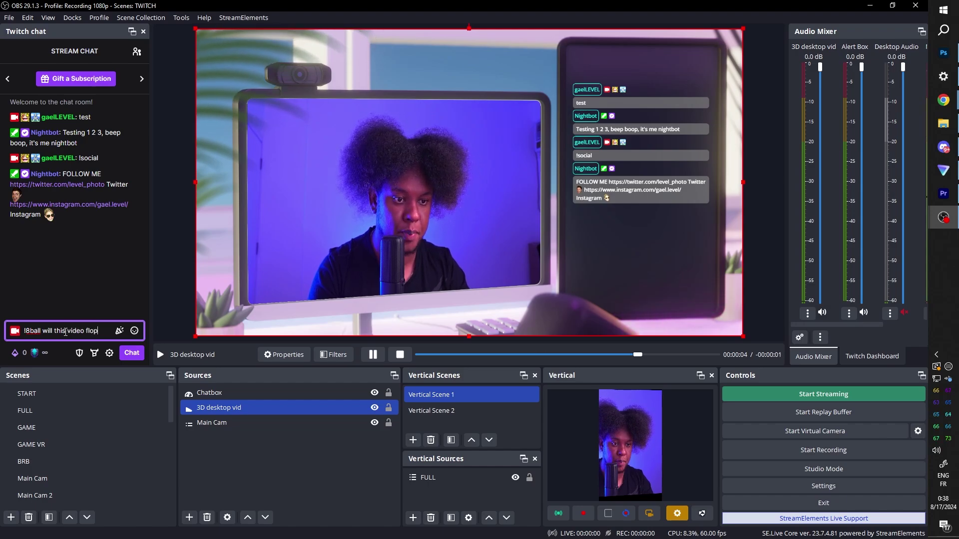
pyautogui.write('?')
pyautogui.press('Return')
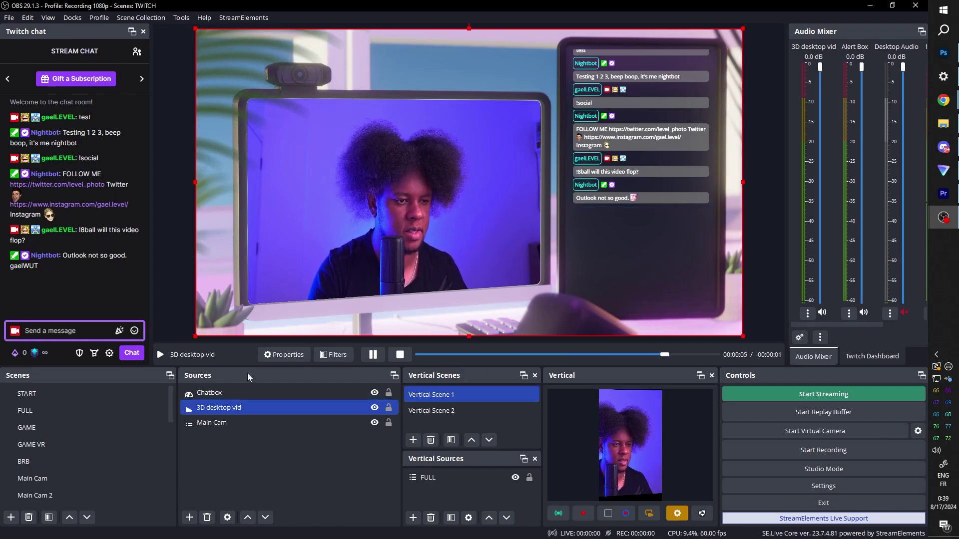
pyautogui.click(333, 354)
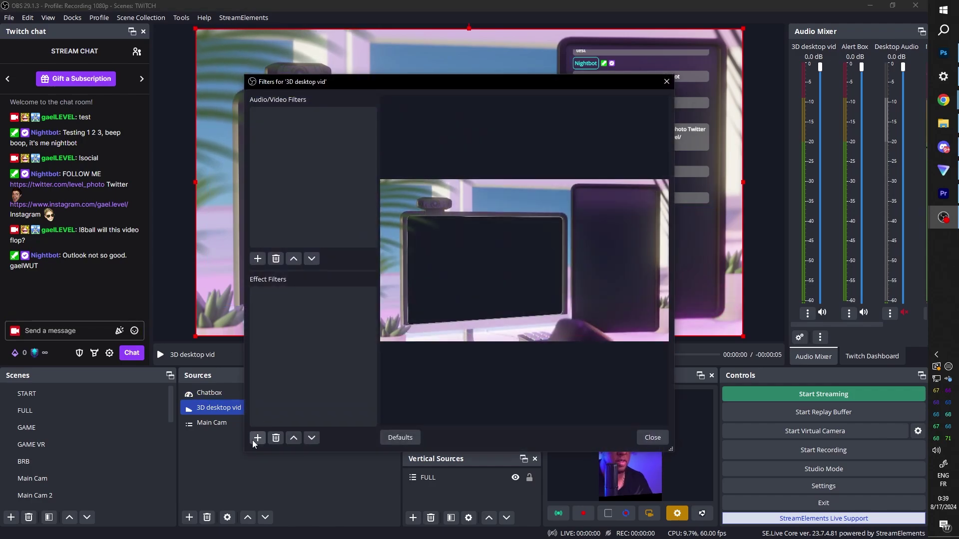
pyautogui.click(253, 441)
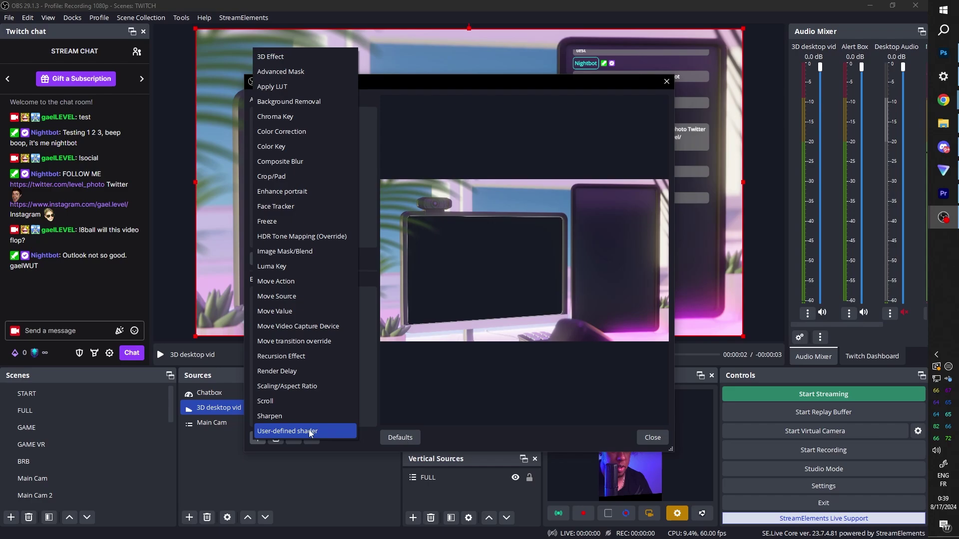
pyautogui.click(287, 164)
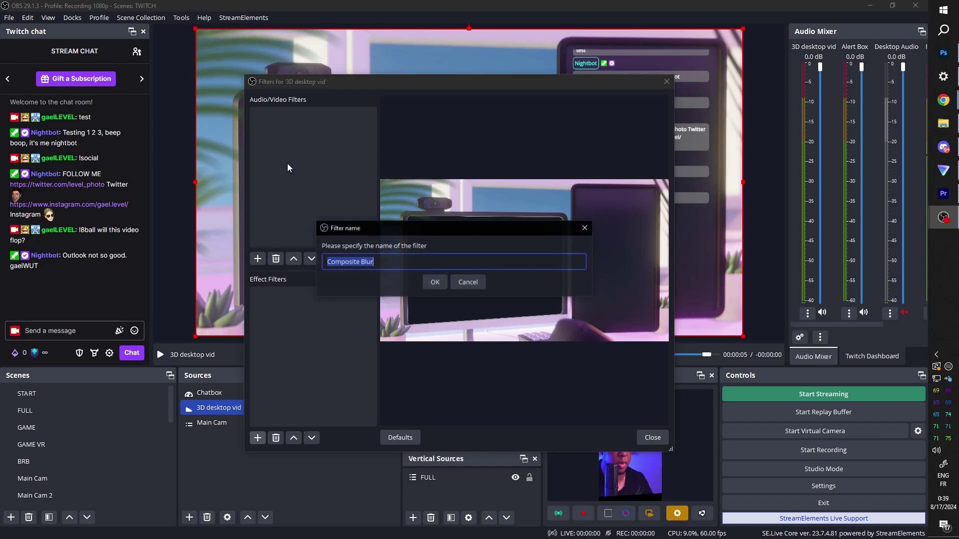
pyautogui.click(430, 286)
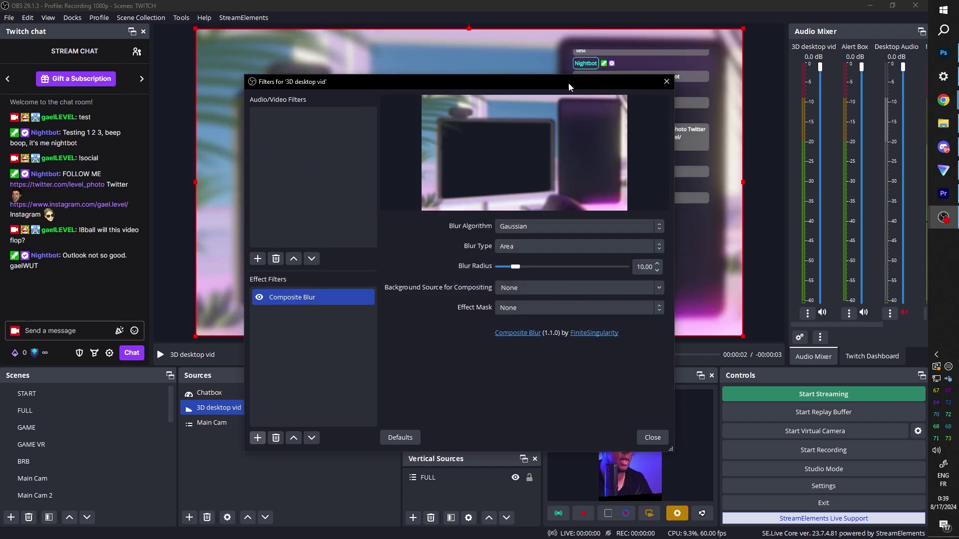
pyautogui.moveTo(569, 88); pyautogui.dragTo(424, 86)
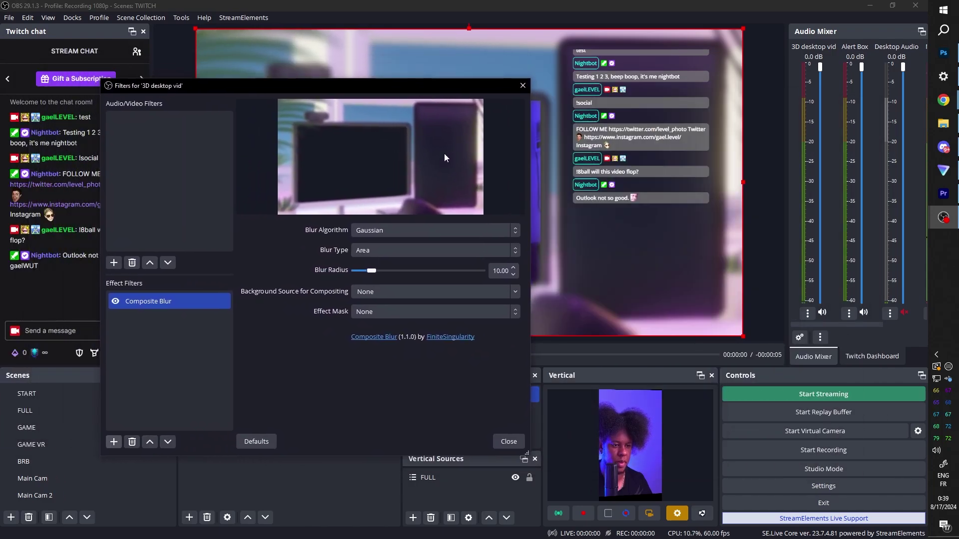
pyautogui.press('Escape')
# Add a Composite Blur filter to the Chatbox source, keeping the default name, with a blur radius of 0.70.
pyautogui.click(326, 354)
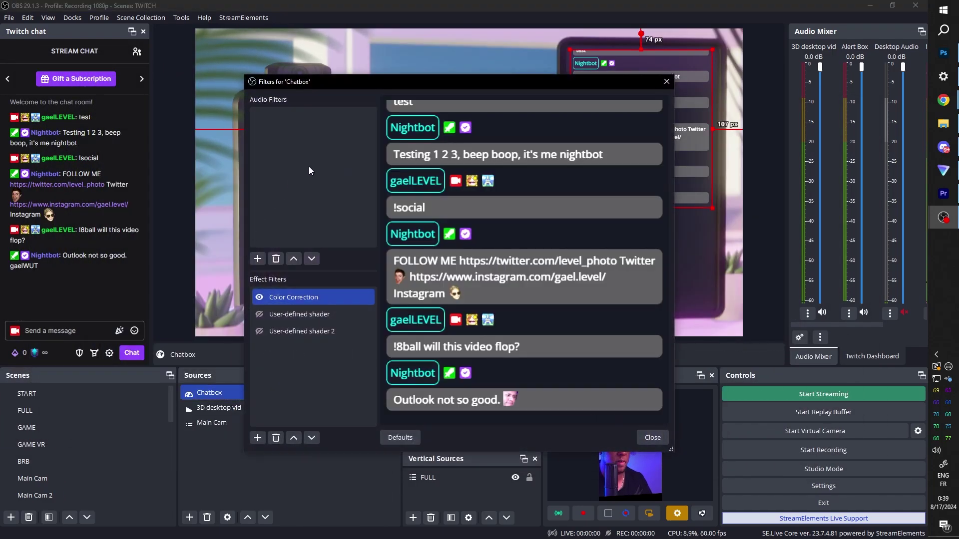
pyautogui.click(257, 438)
pyautogui.click(292, 160)
pyautogui.click(393, 278)
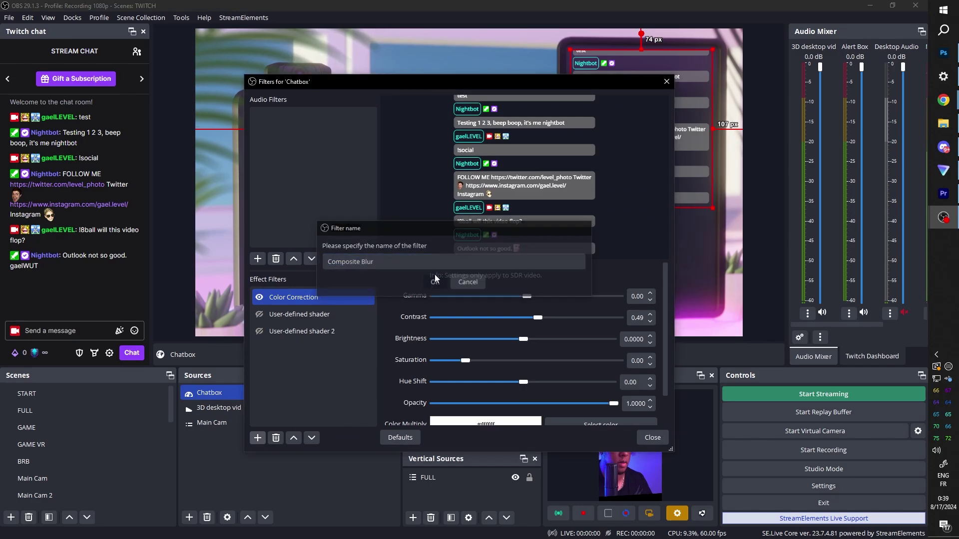
pyautogui.moveTo(505, 86); pyautogui.dragTo(271, 52)
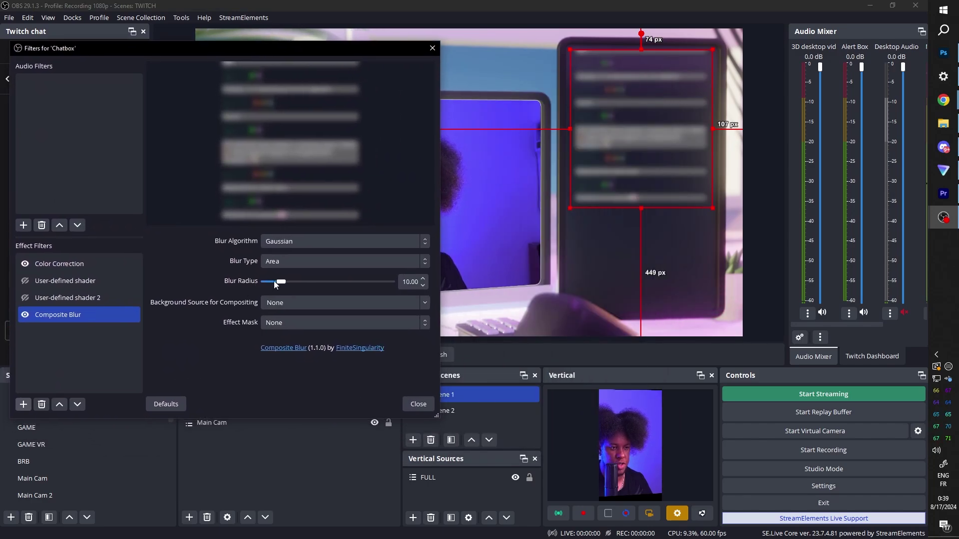
pyautogui.moveTo(279, 282); pyautogui.dragTo(268, 285)
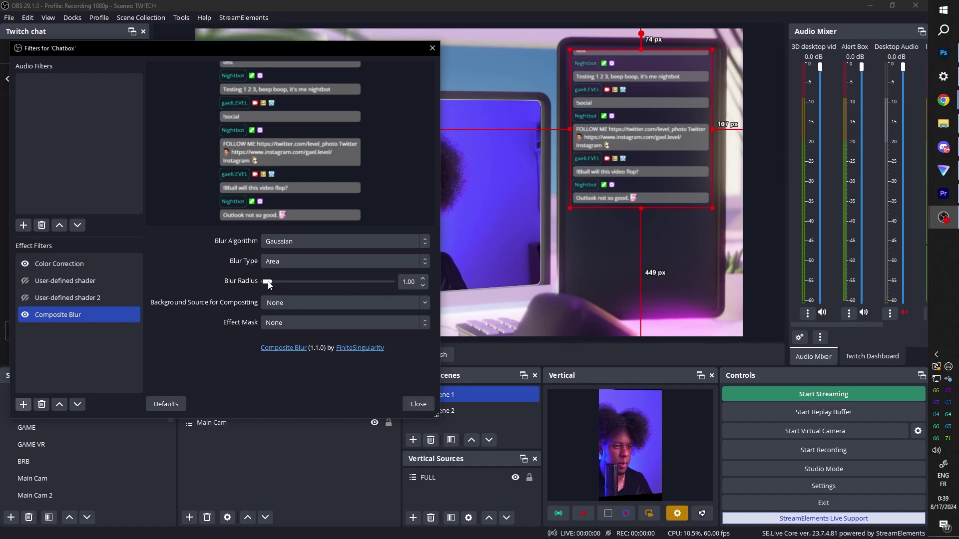
pyautogui.click(422, 279)
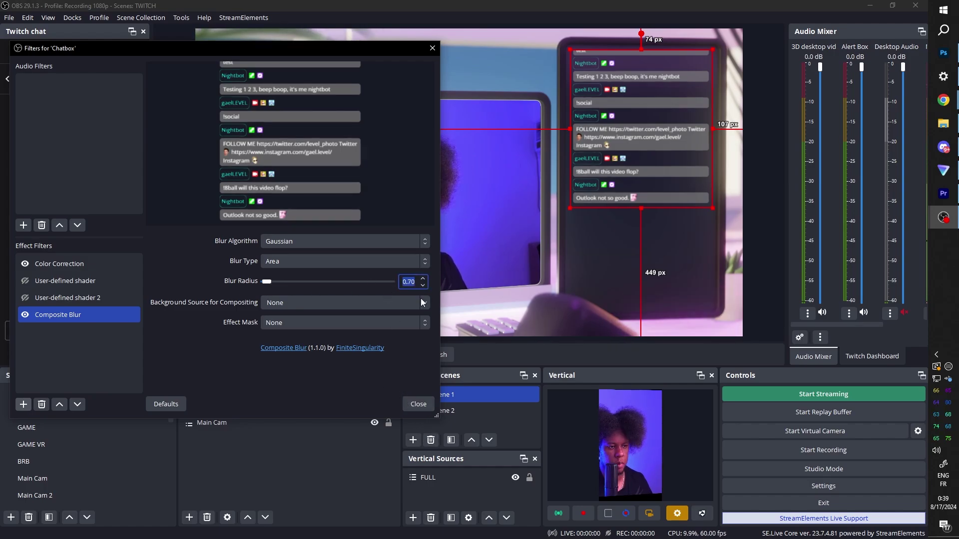
pyautogui.click(415, 405)
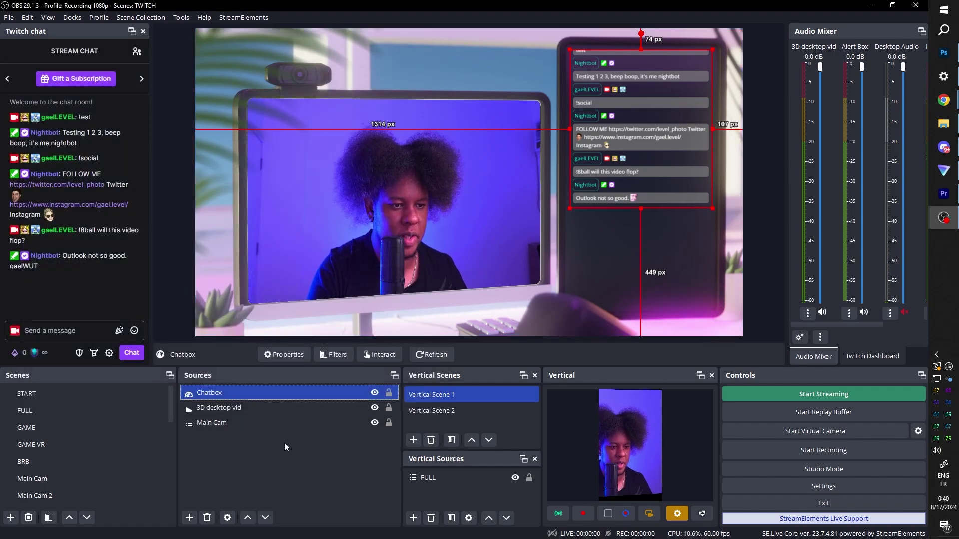
# Set the Chatbox source's blending mode to Screen.
pyautogui.rightClick(220, 394)
pyautogui.moveTo(315, 260)
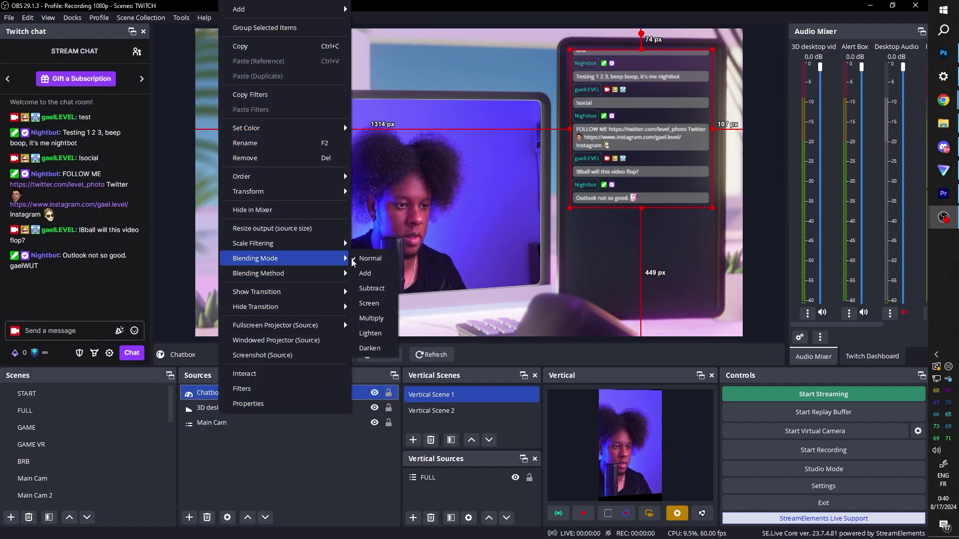
pyautogui.click(370, 304)
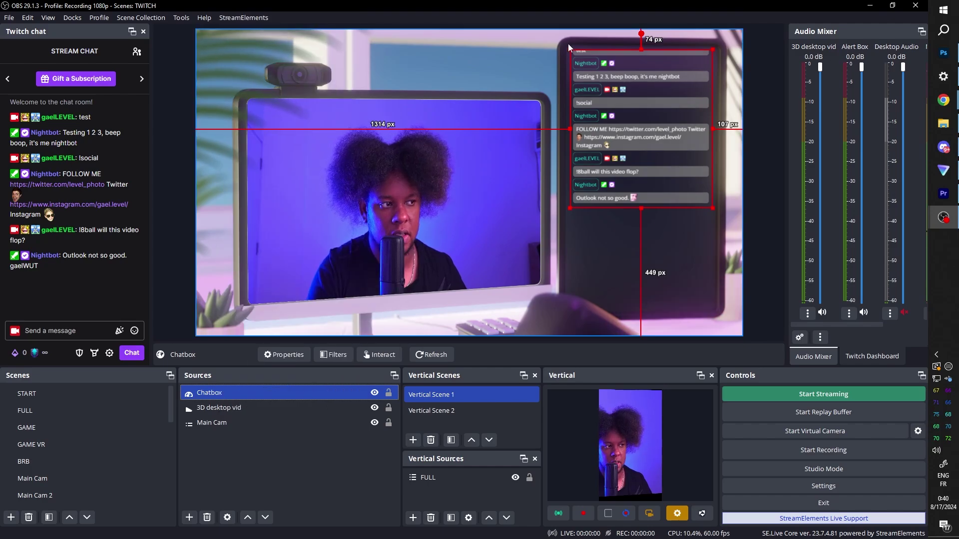
# Lower the opacity in the Chatbox source's Color Correction filter to about 0.727 and shift the chatbox slightly down on the vertical monitor.
pyautogui.rightClick(203, 394)
pyautogui.click(234, 389)
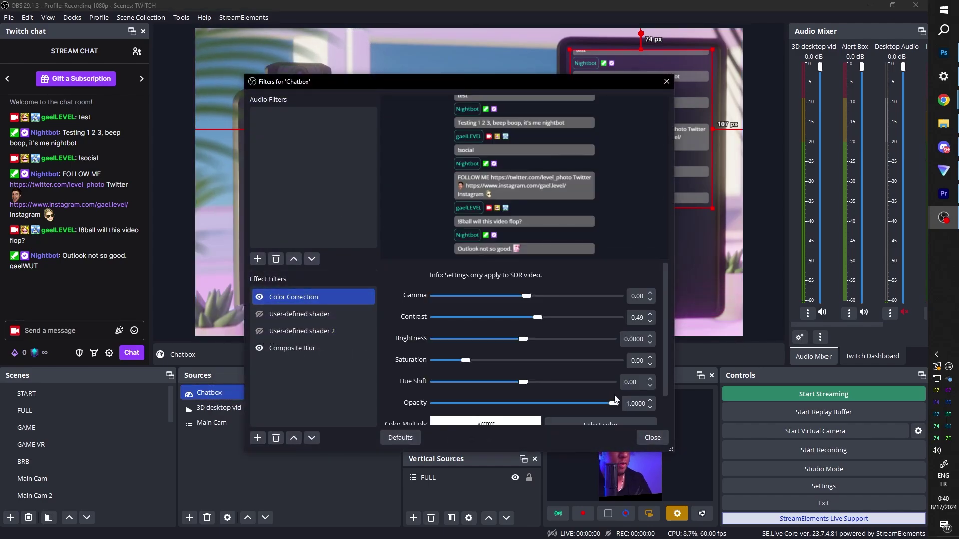
pyautogui.moveTo(615, 398); pyautogui.dragTo(563, 405)
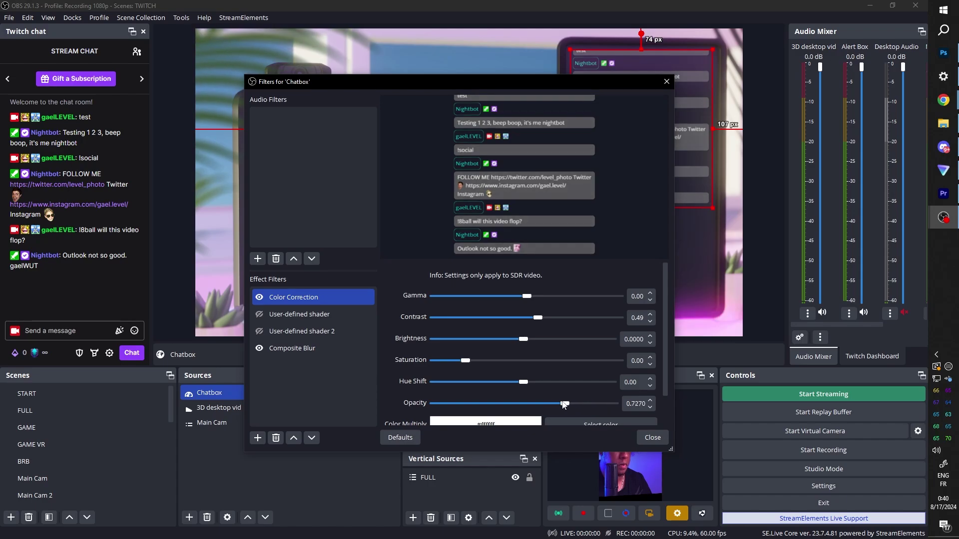
pyautogui.moveTo(449, 81); pyautogui.dragTo(11, 142)
pyautogui.click(214, 497)
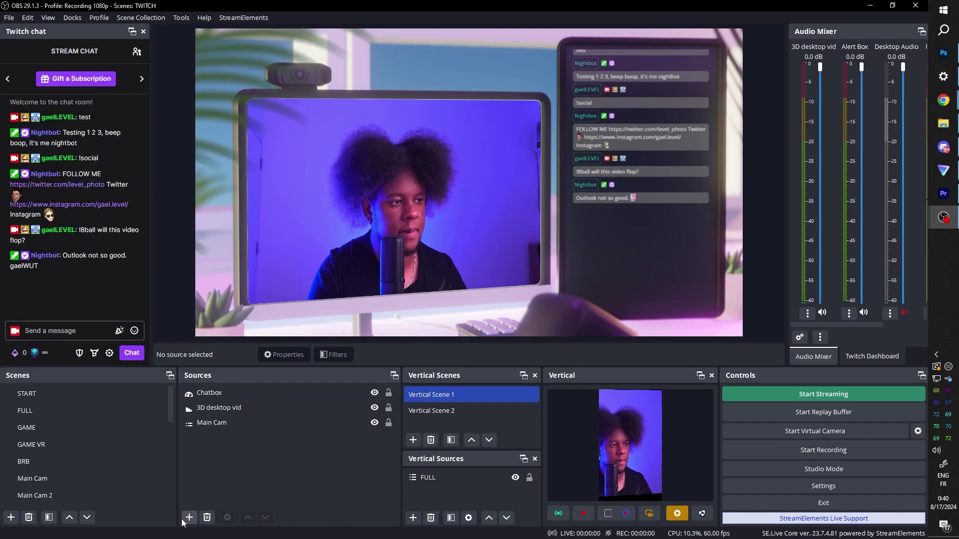
pyautogui.click(629, 175)
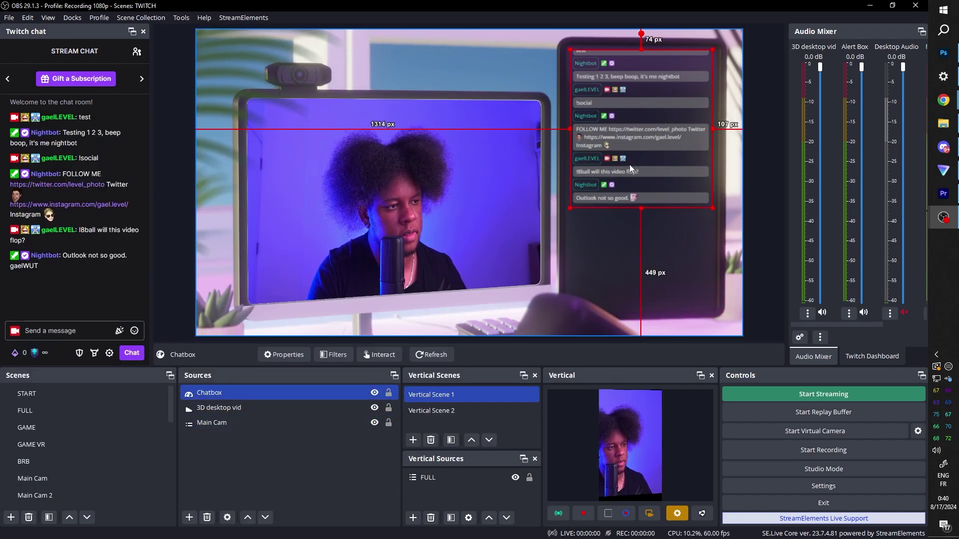
pyautogui.keyDown('ctrl'); pyautogui.click(629, 164); pyautogui.keyUp('ctrl')
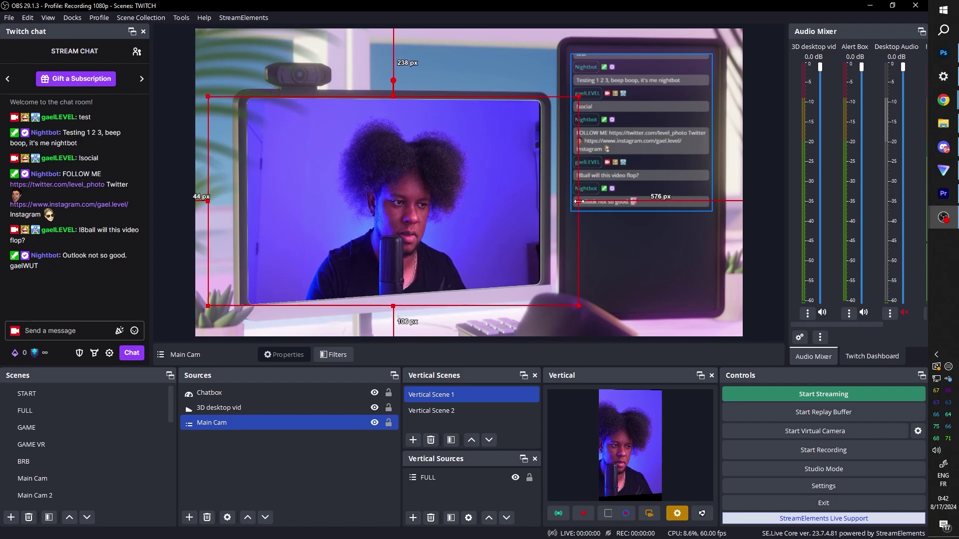
# Stretch the Main Cam source's right side to about 465 px from the canvas's right edge, and shift the source slightly left.
pyautogui.moveTo(578, 202); pyautogui.dragTo(610, 201)
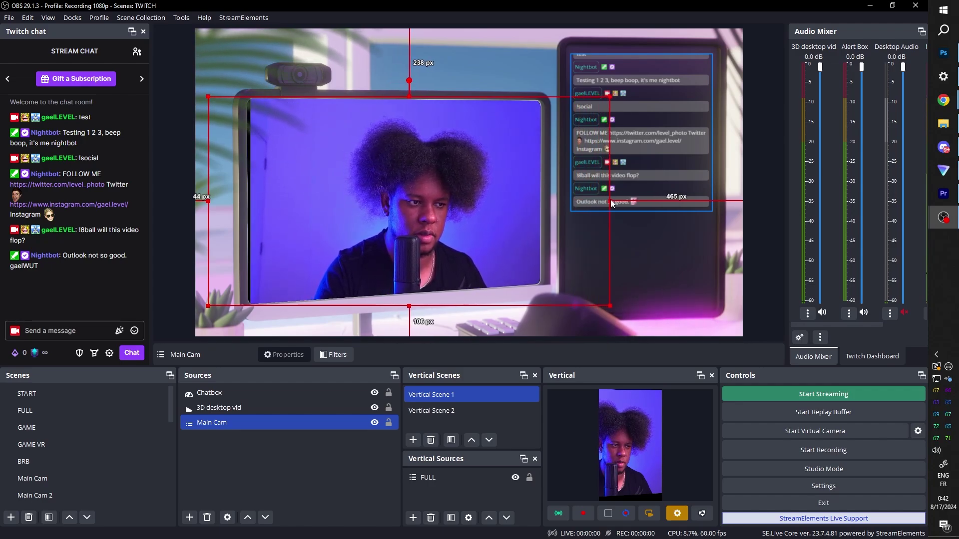
pyautogui.moveTo(432, 219); pyautogui.dragTo(426, 216)
pyautogui.click(262, 478)
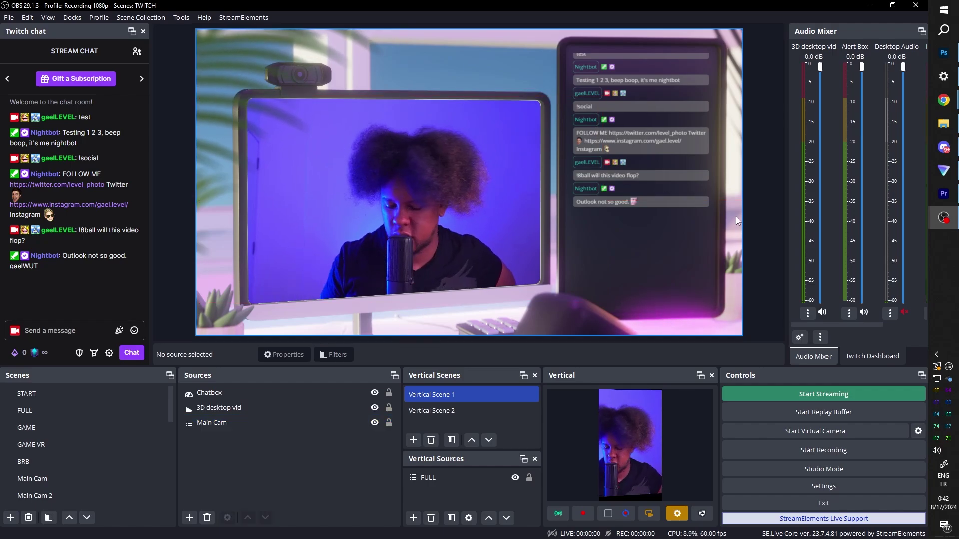